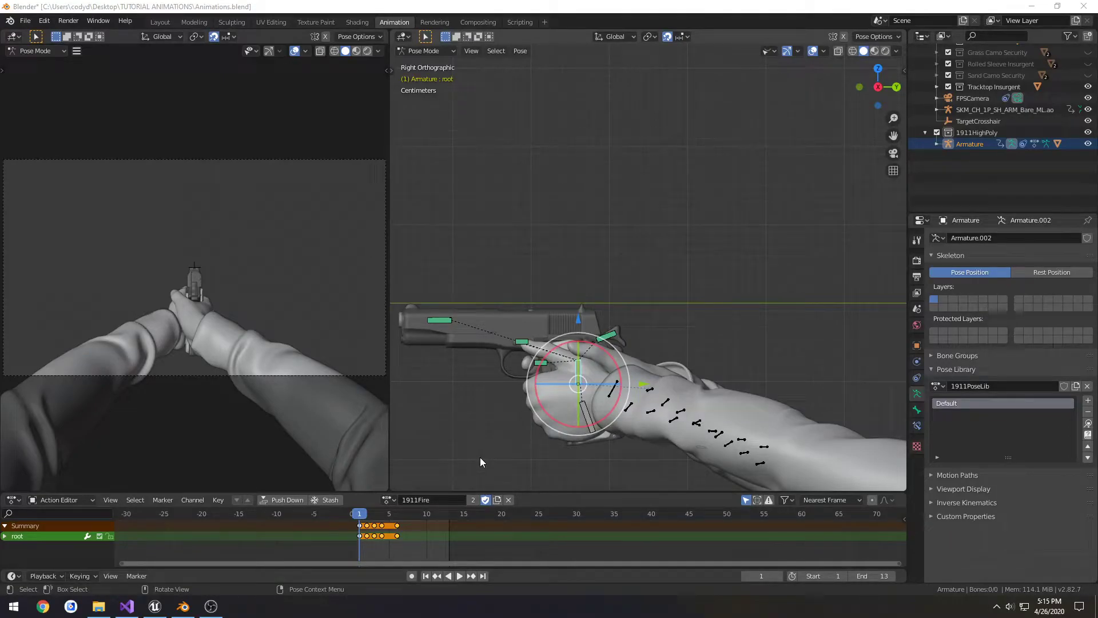
Step: Leave Pose Mode on the gun armature and select the first-person arms armature in Object Mode
click(478, 416)
key(ctrl+Tab)
click(410, 416)
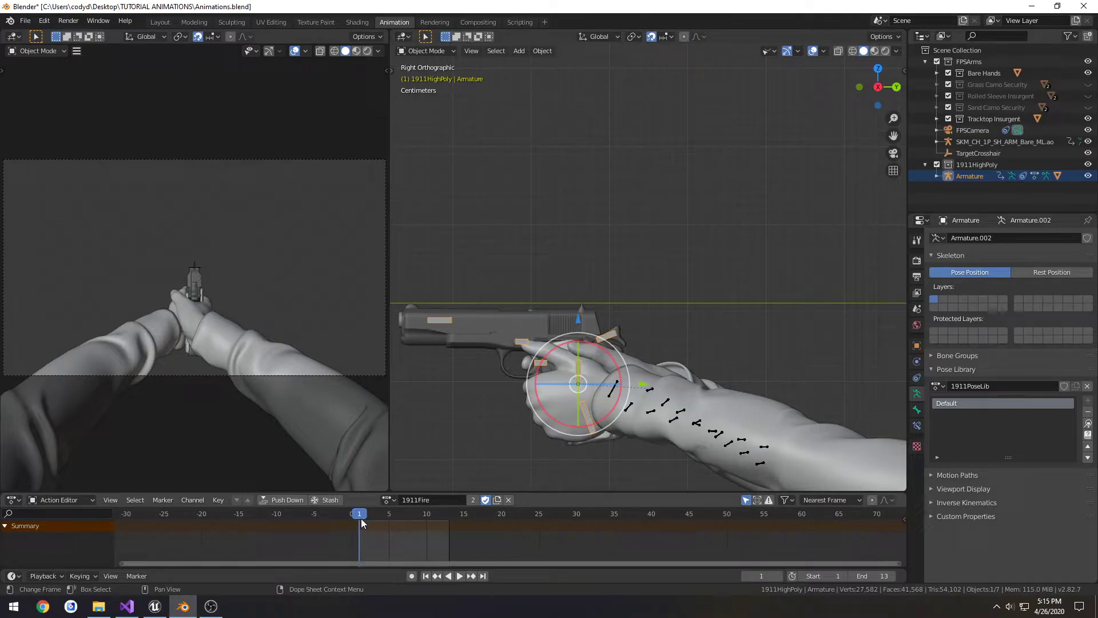
mouse_move(361, 516)
mouse_down()
mouse_move(422, 514)
mouse_move(351, 519)
mouse_move(361, 514)
mouse_up()
click(744, 360)
click(651, 412)
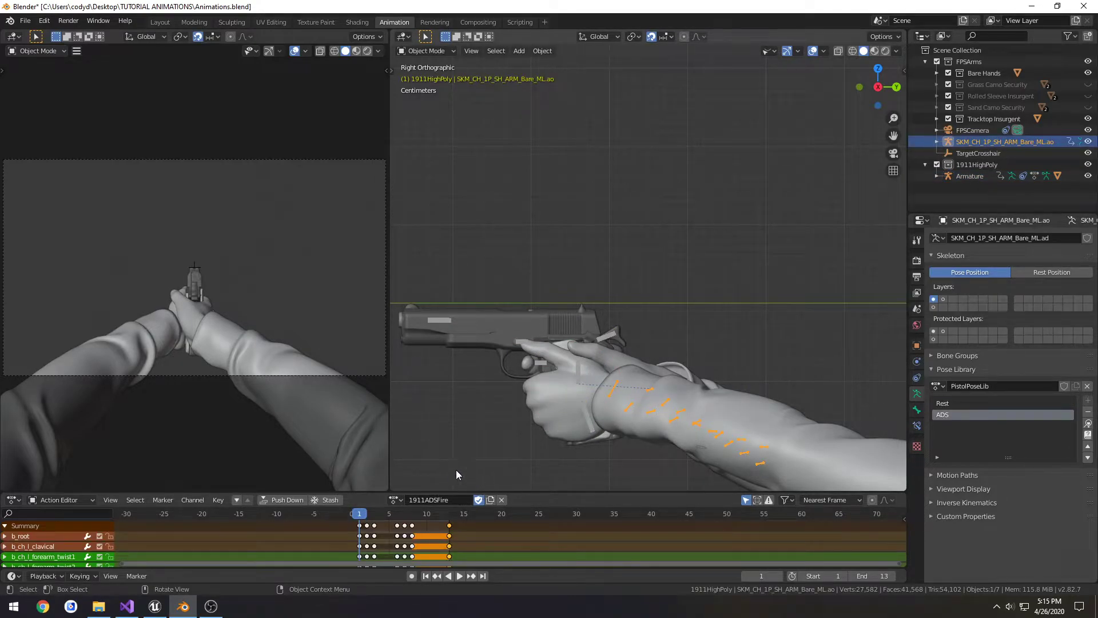
Step: Replace the arms' linked action with a new action named 1911FireHip and return to frame 1
click(503, 501)
click(444, 499)
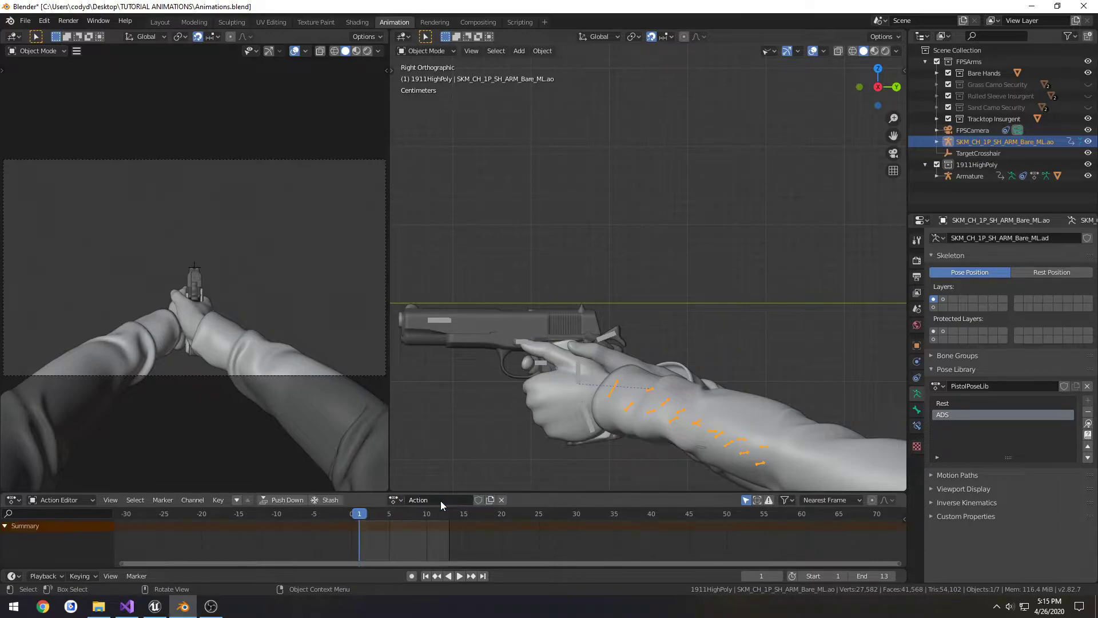
text(1911FireHip)
key(space)
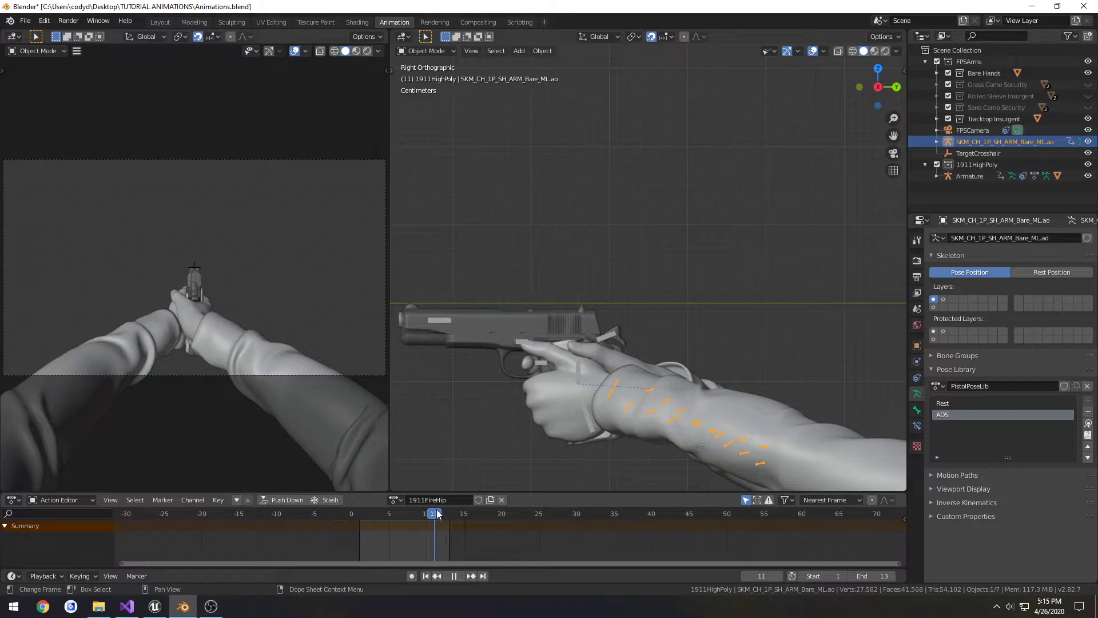
drag(435, 511, 361, 511)
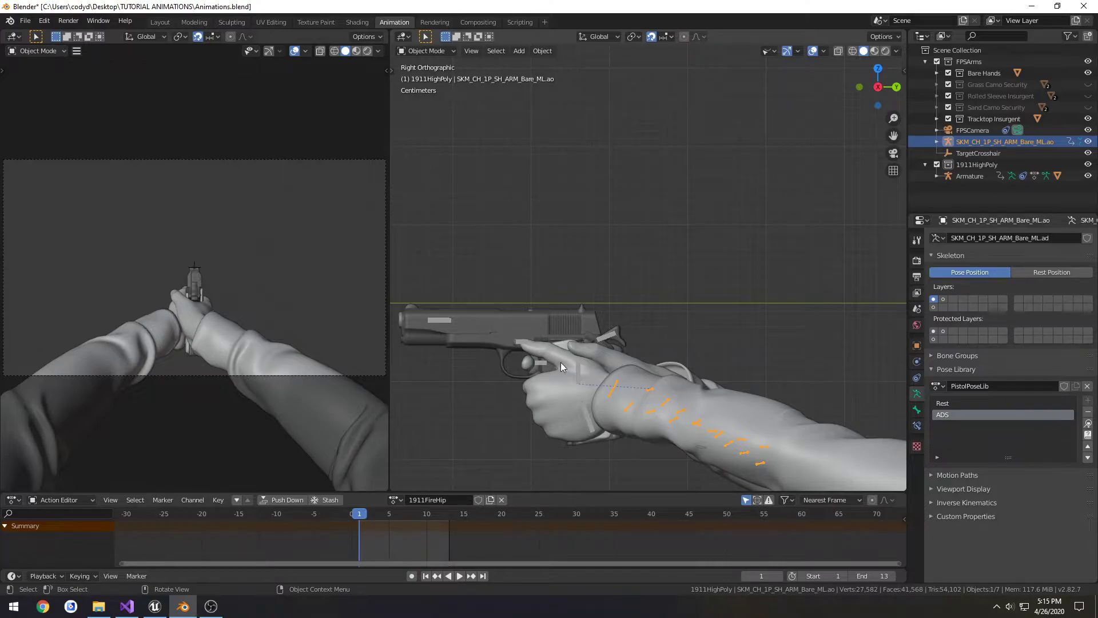
Step: Put the arms armature in Pose Mode and apply the Rest pose from PistolPoseLib
scroll(564, 362, down, 2)
key(ctrl+Tab)
click(596, 452)
middle_drag(644, 394, 622, 373)
click(944, 404)
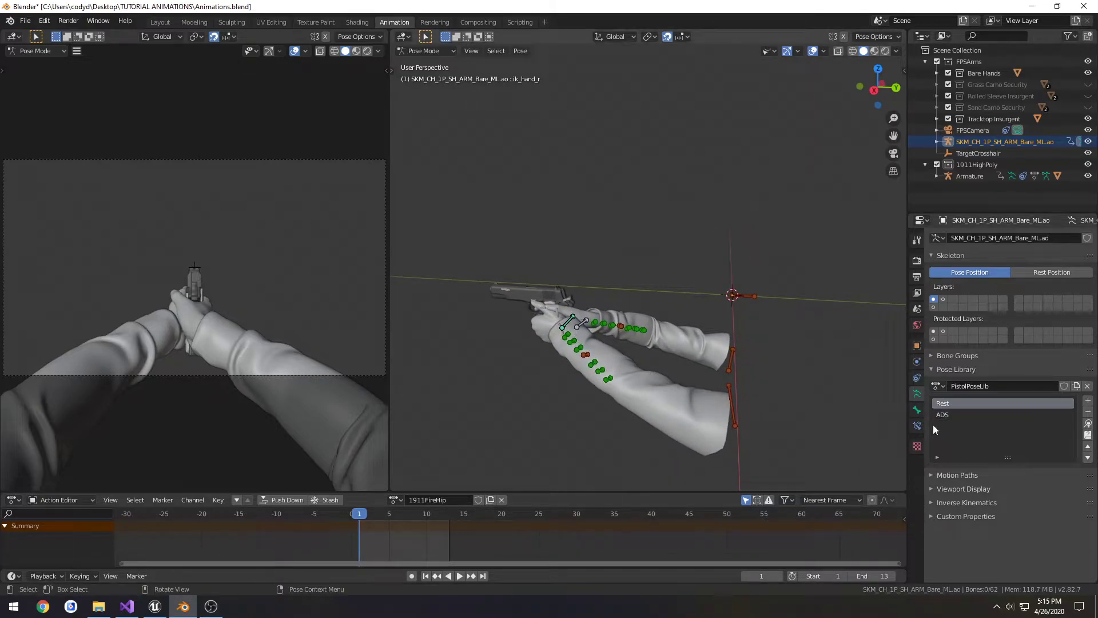
click(1088, 425)
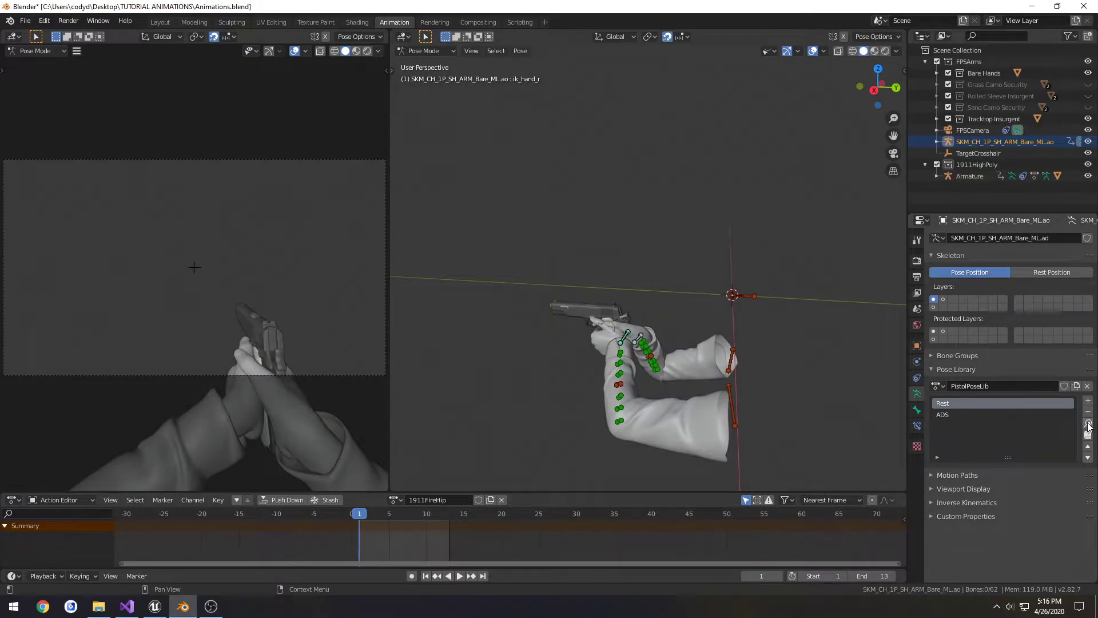
Step: Examine the Rest pose from behind at the right hand's IK bone and play back the empty action
middle_drag(766, 335, 635, 332)
click(395, 500)
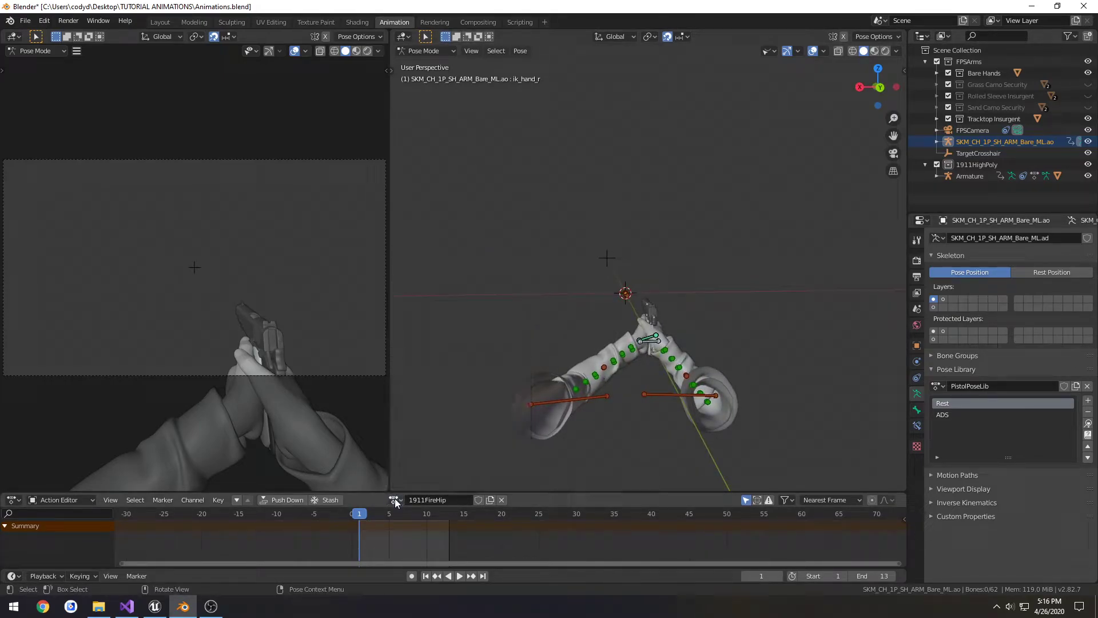
middle_drag(612, 366, 654, 347)
key(ctrl+KP_1)
click(644, 315)
key(ctrl+KP_1)
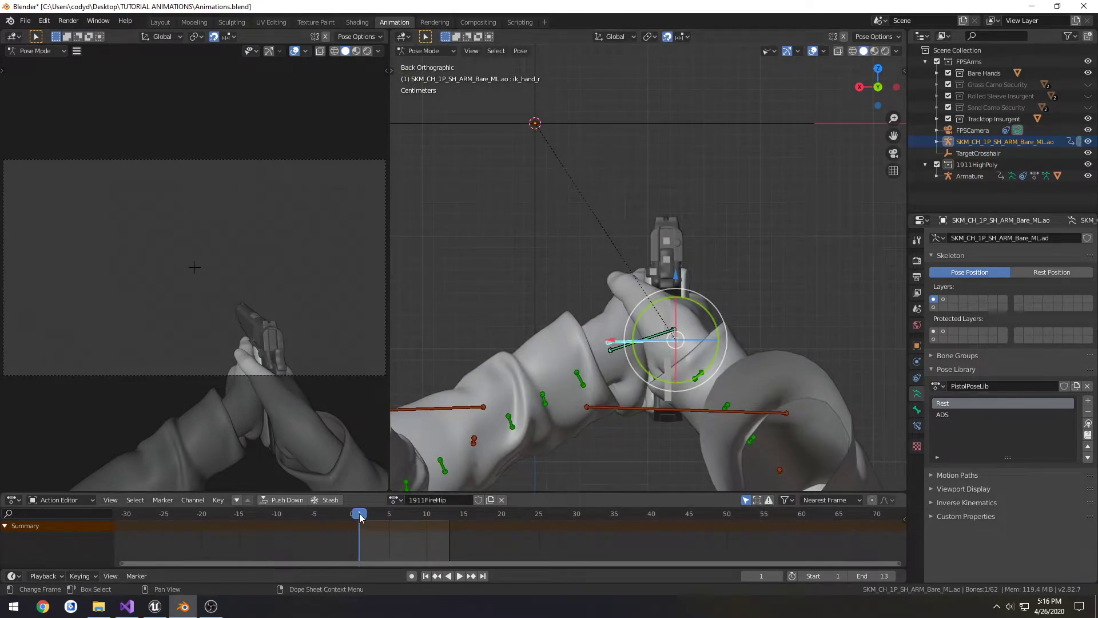
mouse_move(360, 516)
mouse_down()
mouse_move(381, 515)
mouse_move(346, 514)
mouse_up()
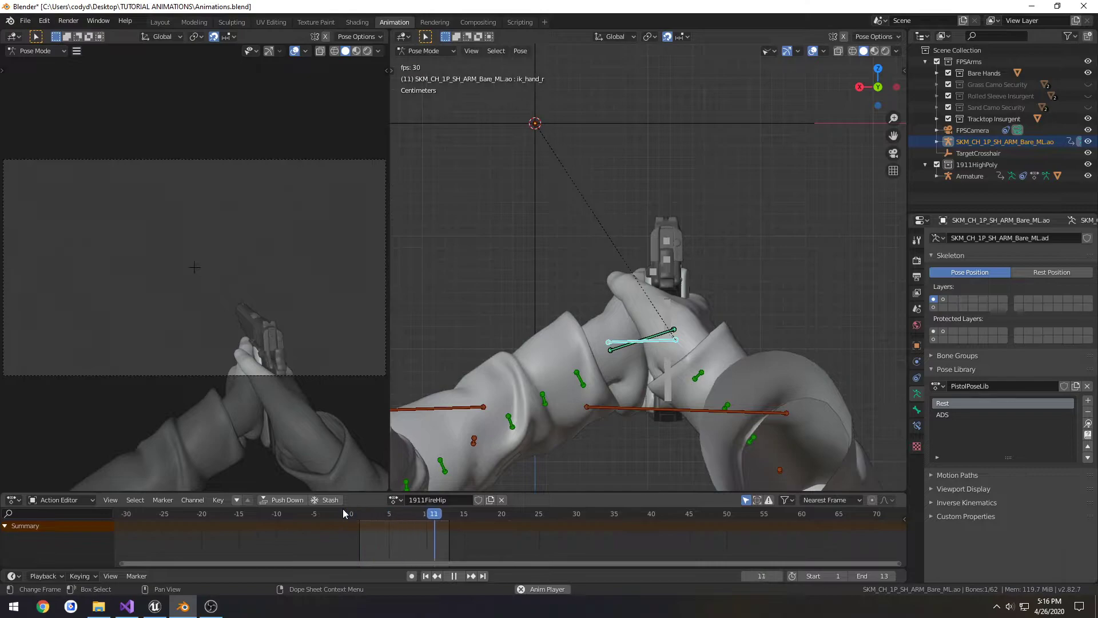
key(space)
key(space)
click(351, 514)
drag(356, 518, 362, 515)
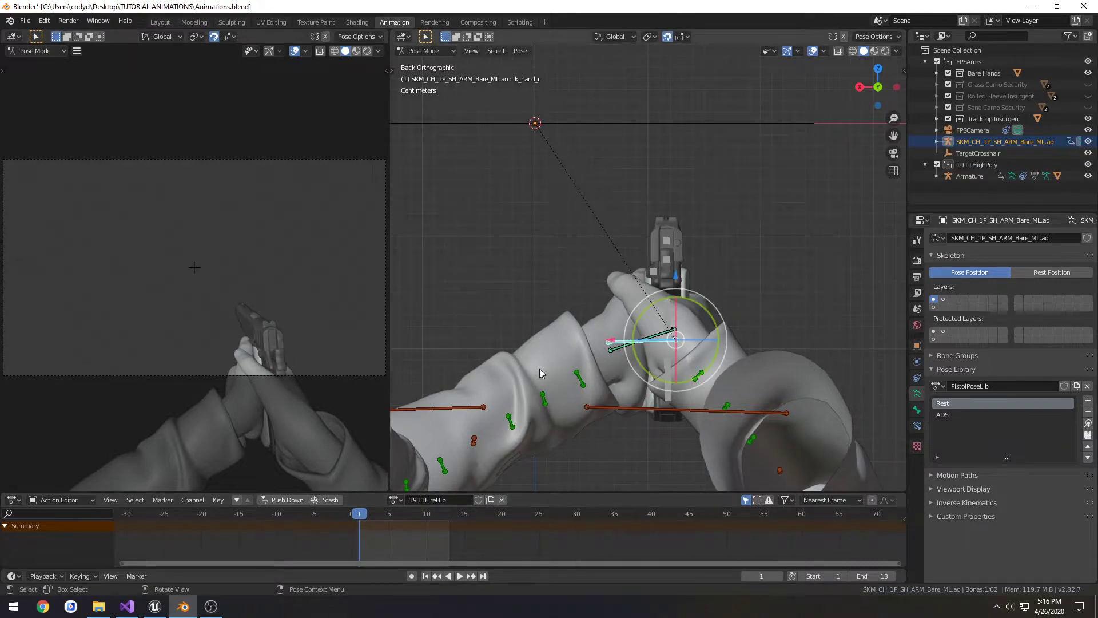
Step: Insert LocRot keyframes on all arm and finger bones at frame 1, and hide the finger bone layer
key(a)
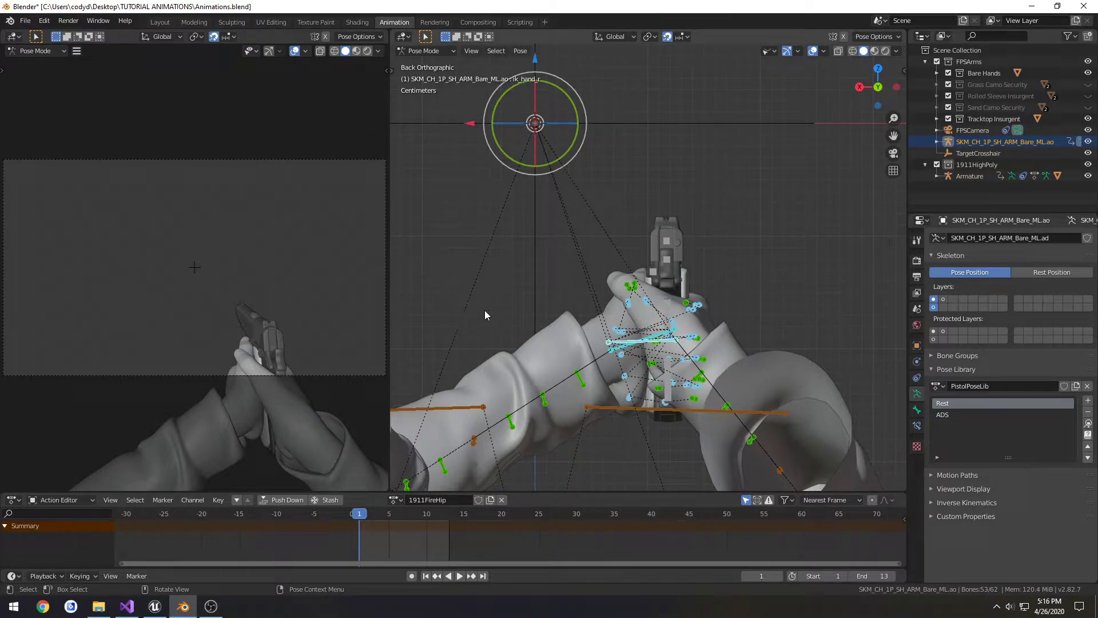
key(i)
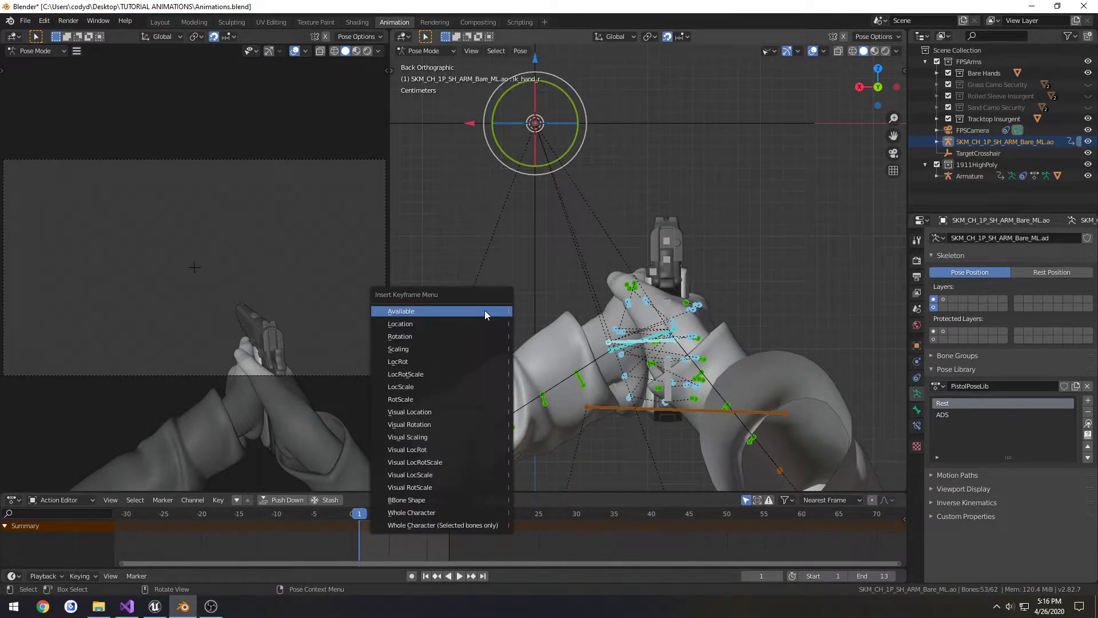
click(434, 361)
click(934, 306)
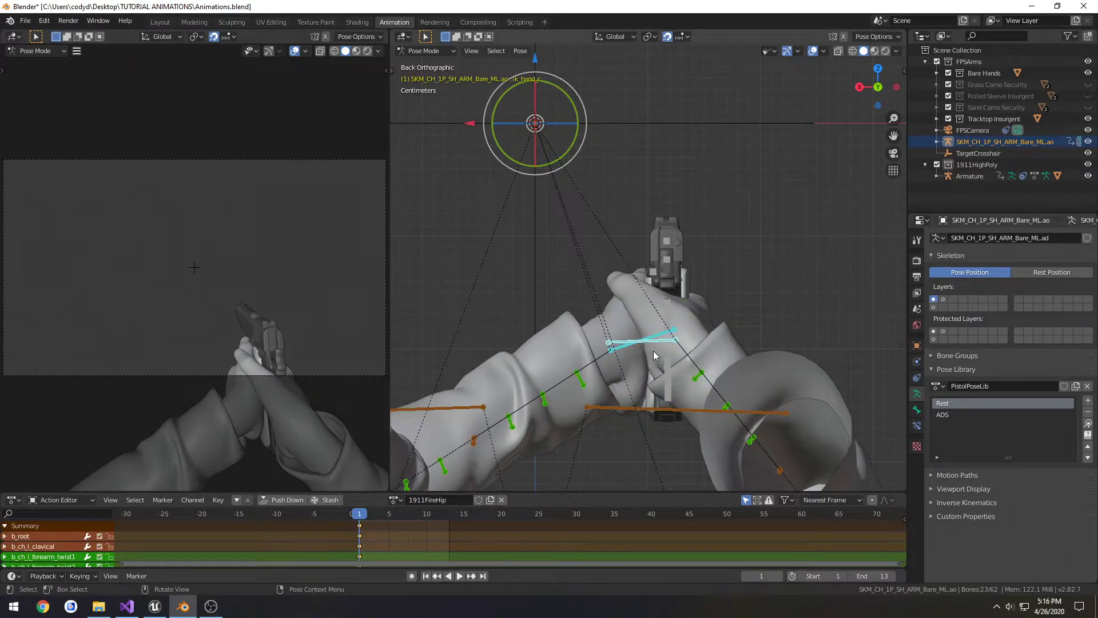
click(654, 345)
key(space)
drag(362, 516, 374, 515)
key(space)
alt+middle_drag(569, 309, 677, 310)
click(697, 321)
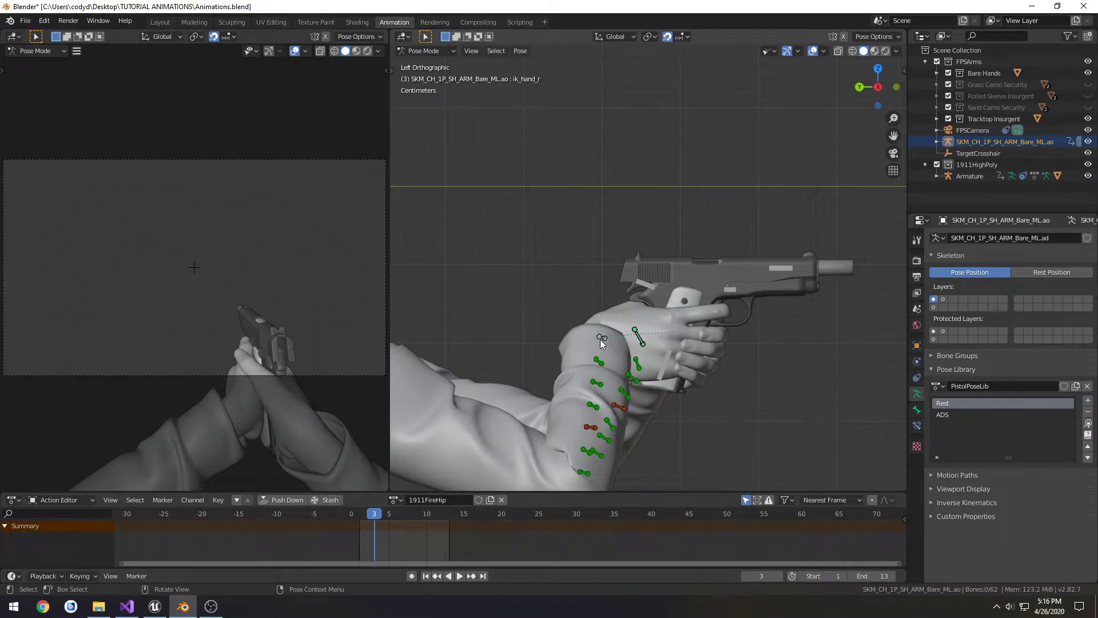
Step: Select the ik_hand_r bone and rotate it counter-clockwise in the back view at frame 1 to cant the pistol
click(642, 343)
scroll(743, 314, up, 1)
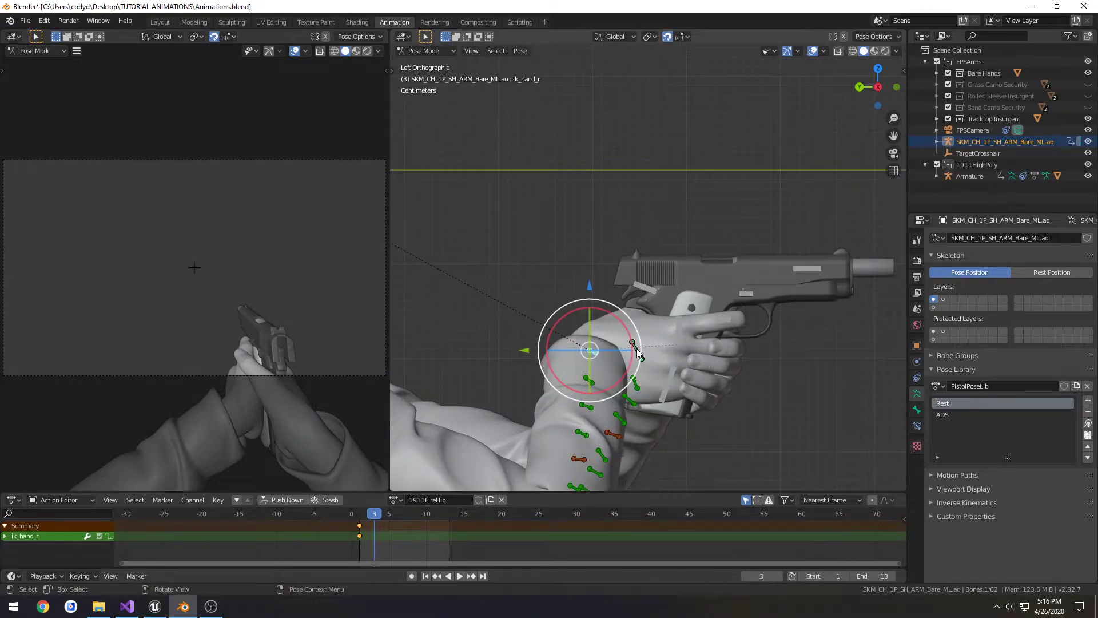
key(KP_1)
key(ctrl+KP_1)
click(359, 514)
key(space)
key(space)
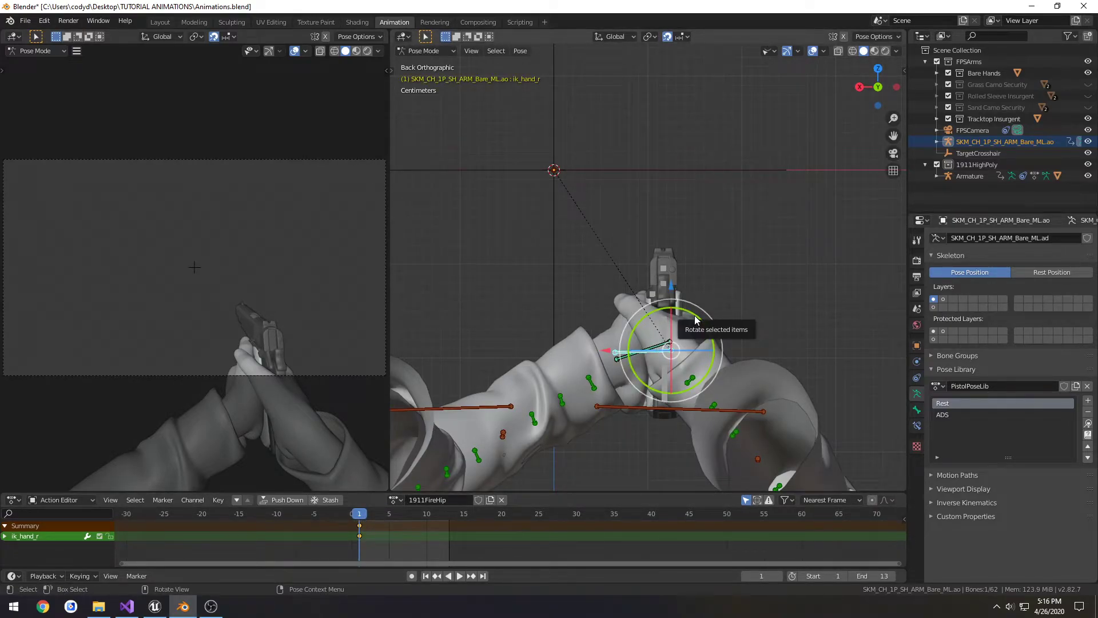
drag(695, 318, 683, 311)
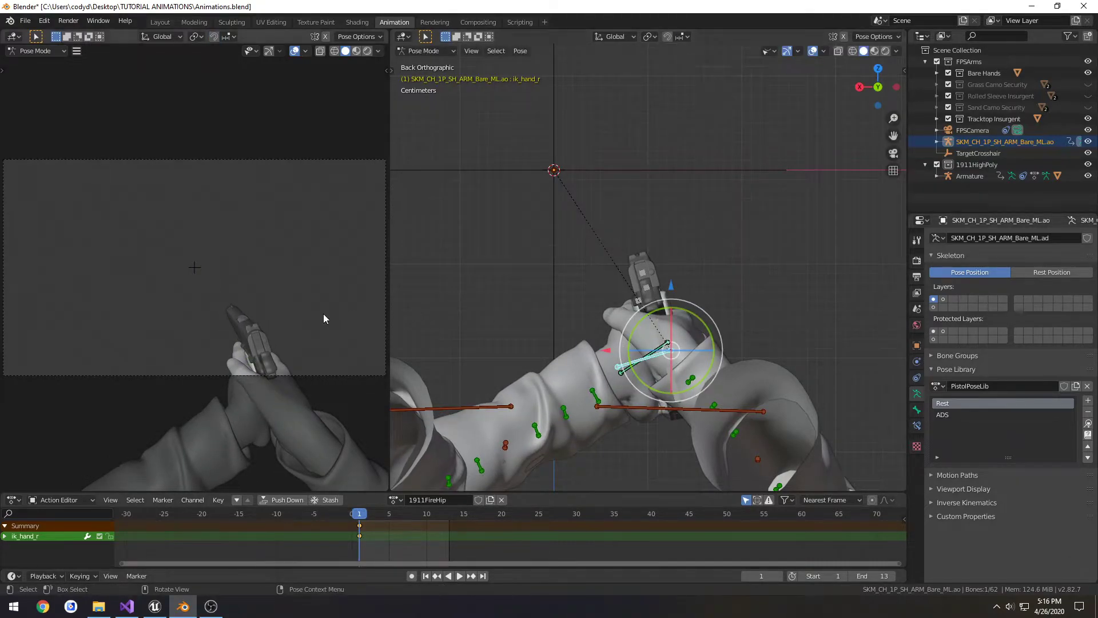
middle_drag(578, 311, 669, 309)
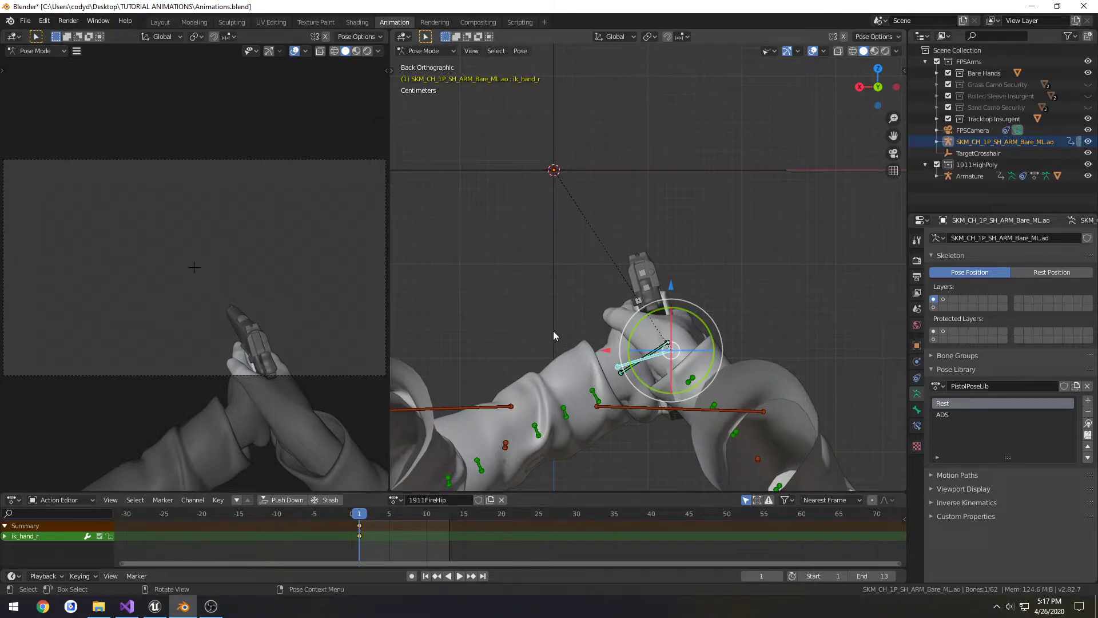
Step: Switch to Unreal Engine and open the PistolIdle animation for reference
click(129, 606)
click(154, 605)
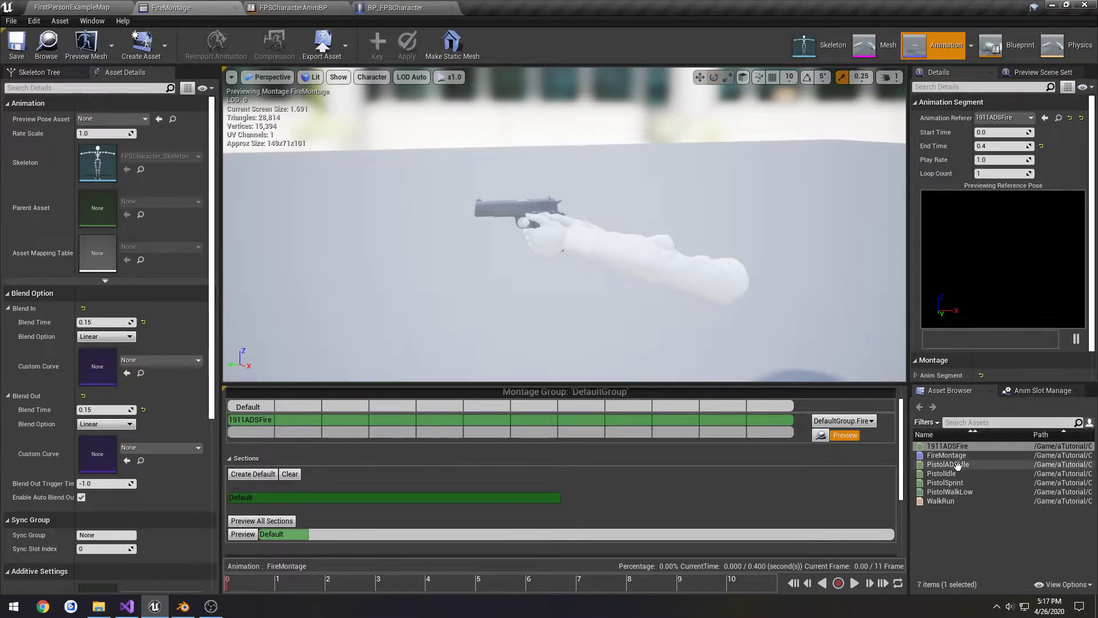
double_click(986, 472)
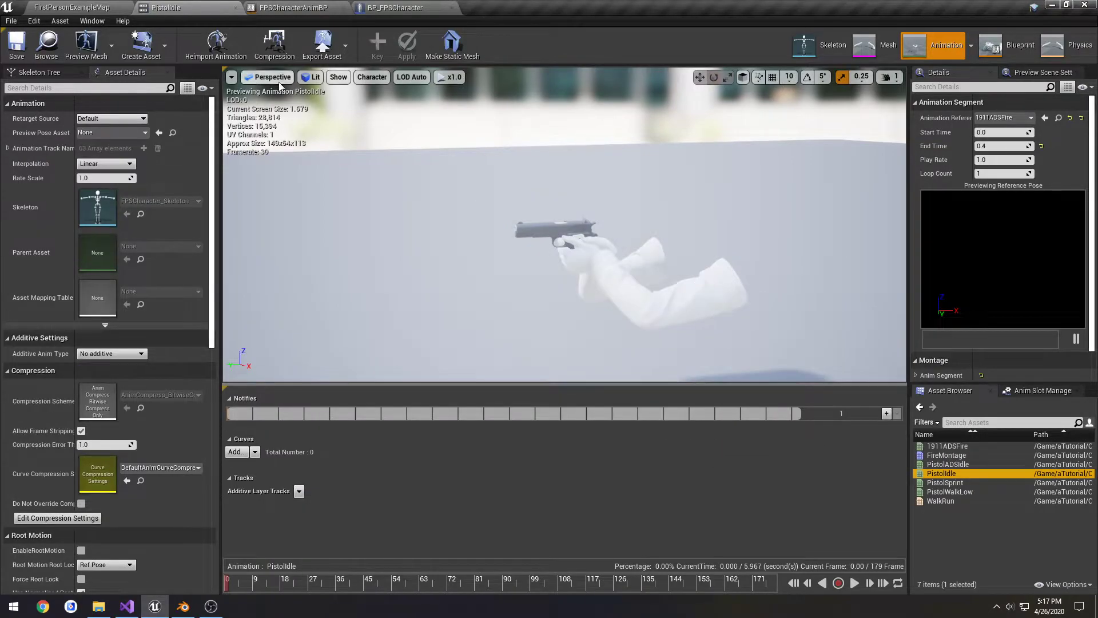
Step: Play FirstPersonExampleMap in the editor and pause it with the hip-held pistol in view
click(71, 7)
click(527, 44)
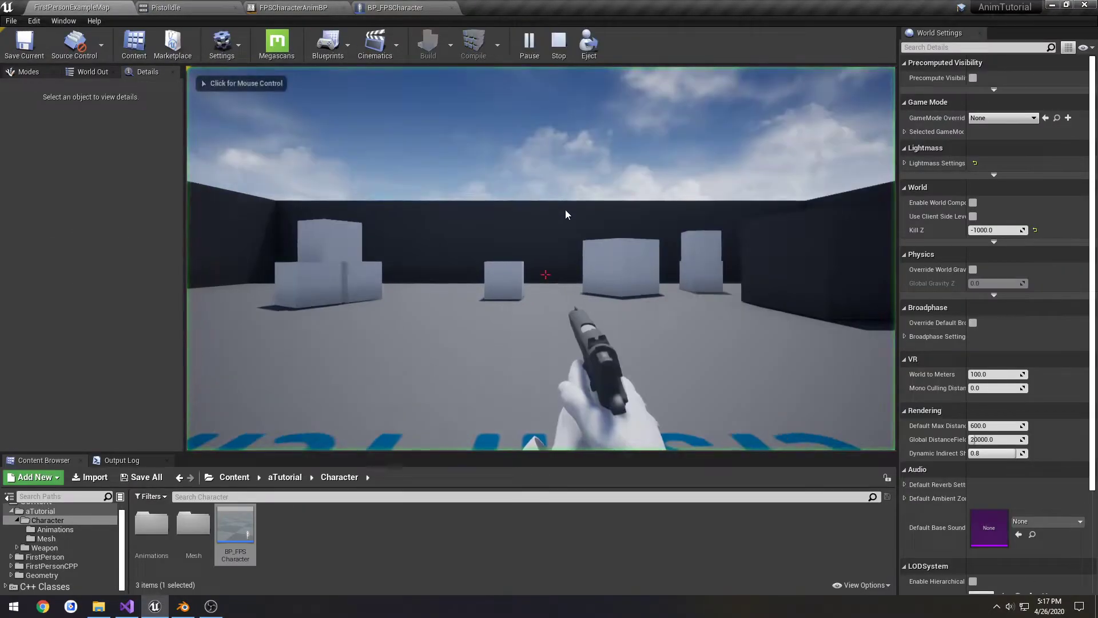
click(566, 215)
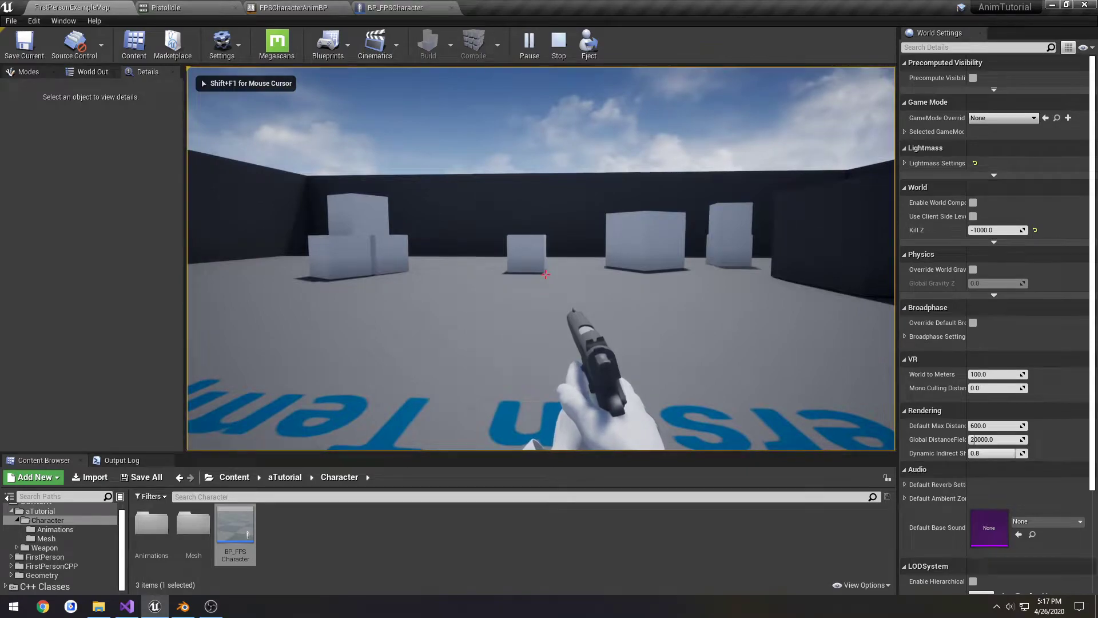
key(shift+F1)
key(F11)
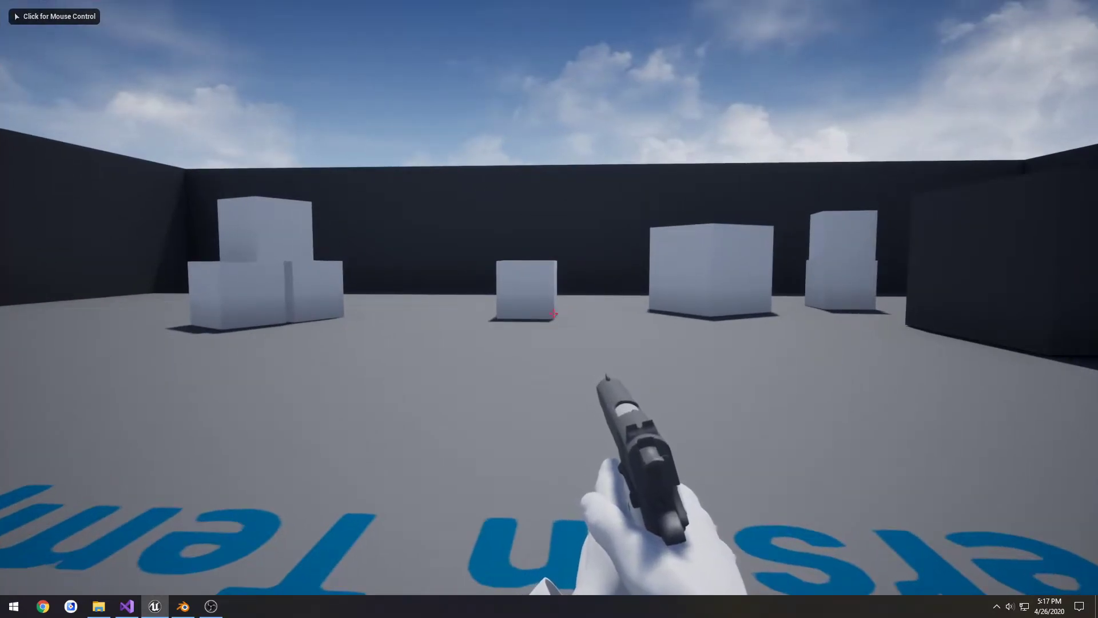
key(F11)
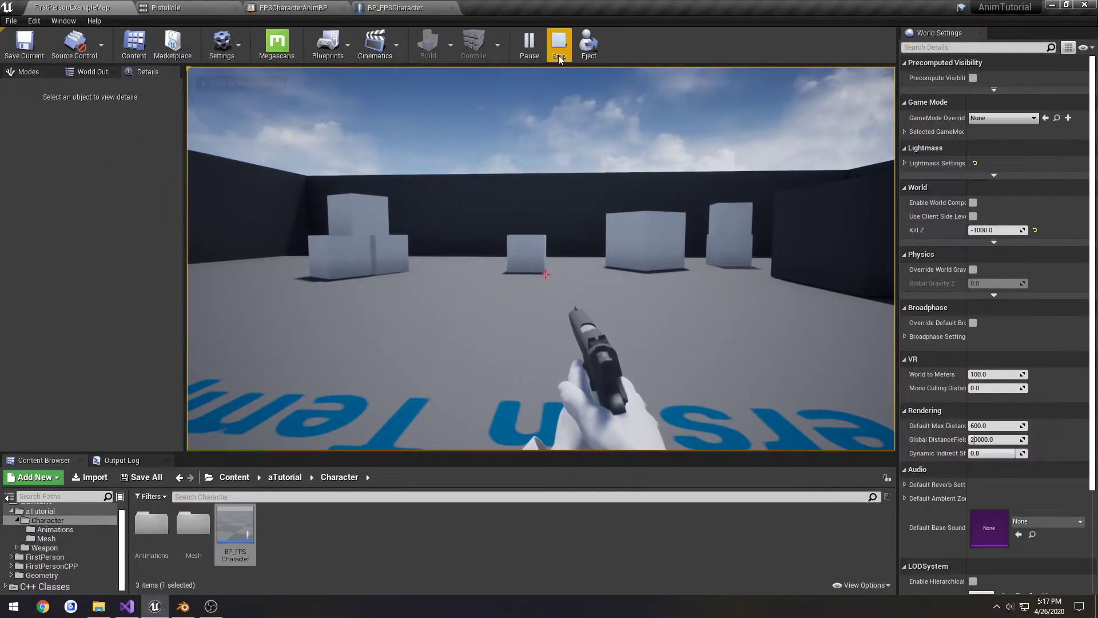
key(Pause)
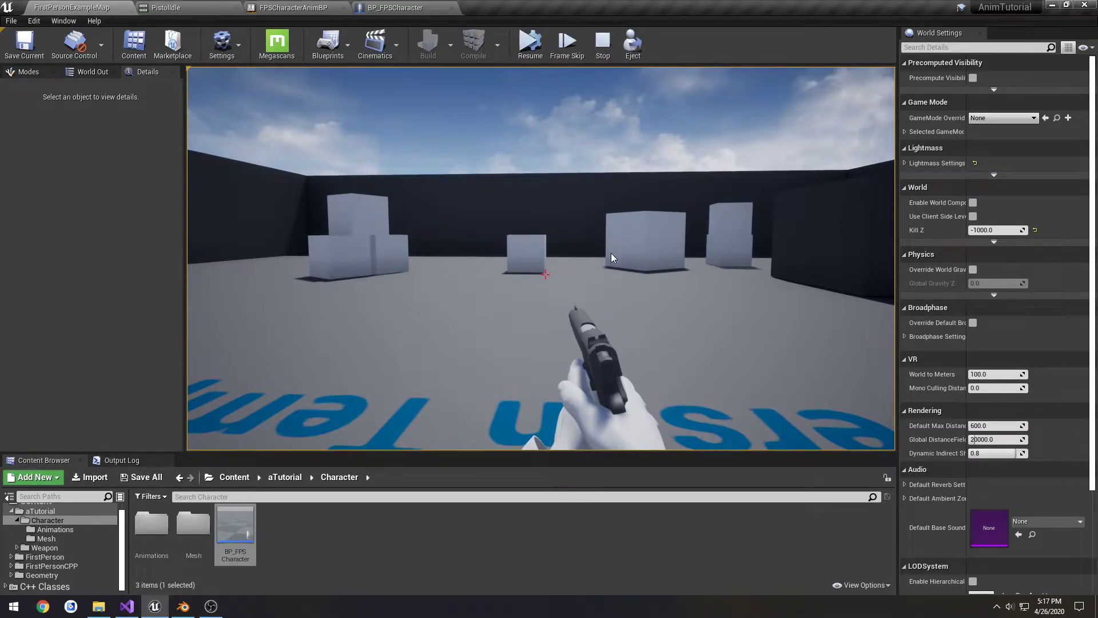
Step: Compare the pistol angle in the paused Unreal game with the pose in Blender
key(alt+Tab)
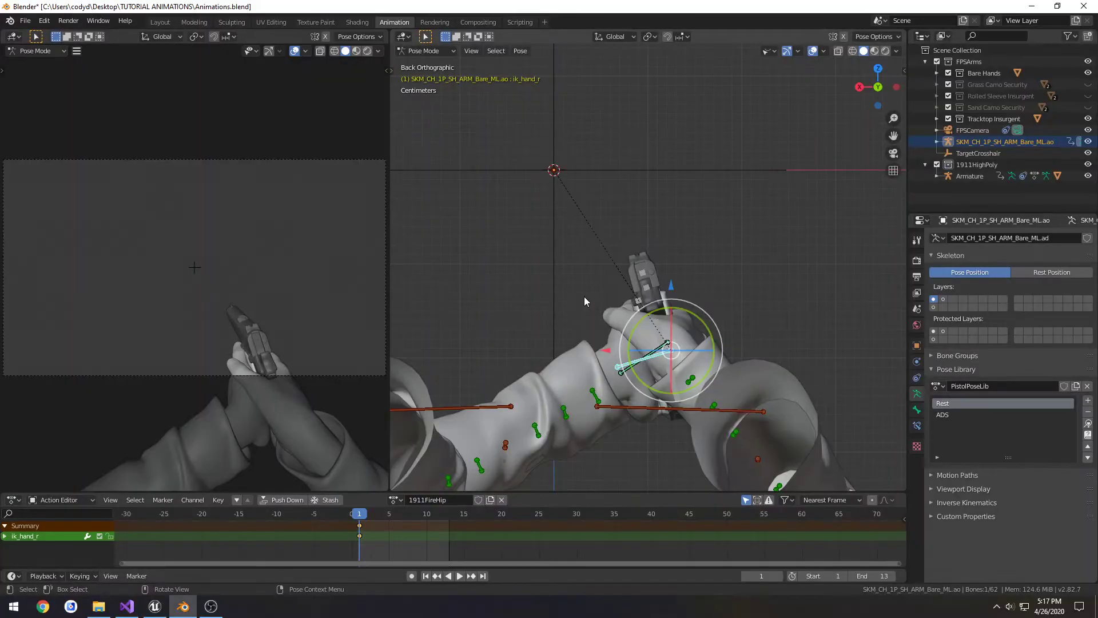
key(alt+Tab)
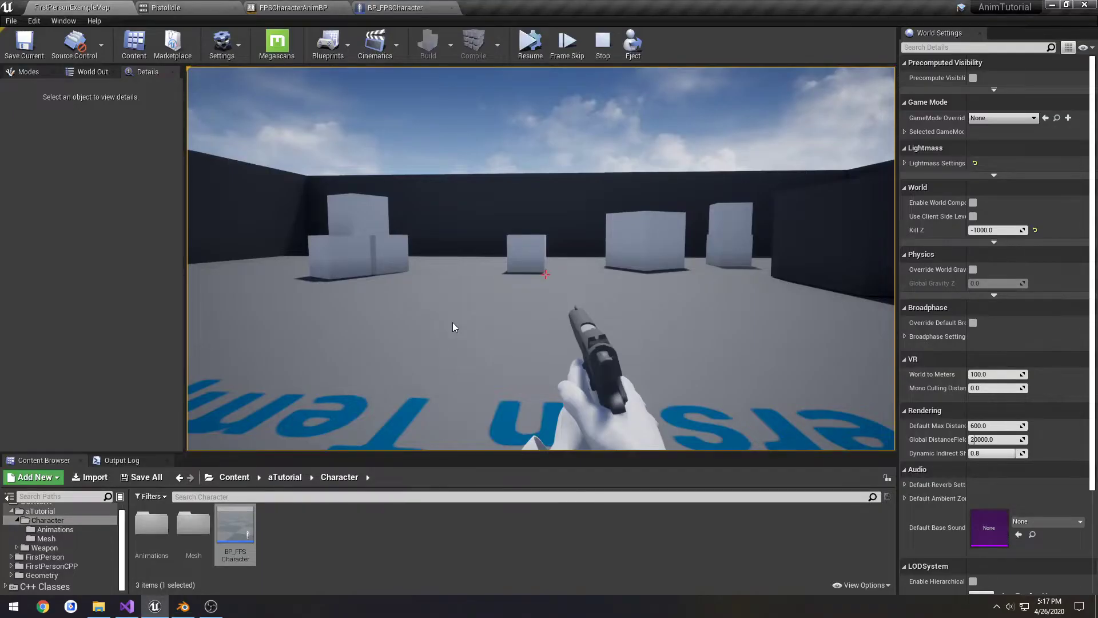
key(alt+Tab)
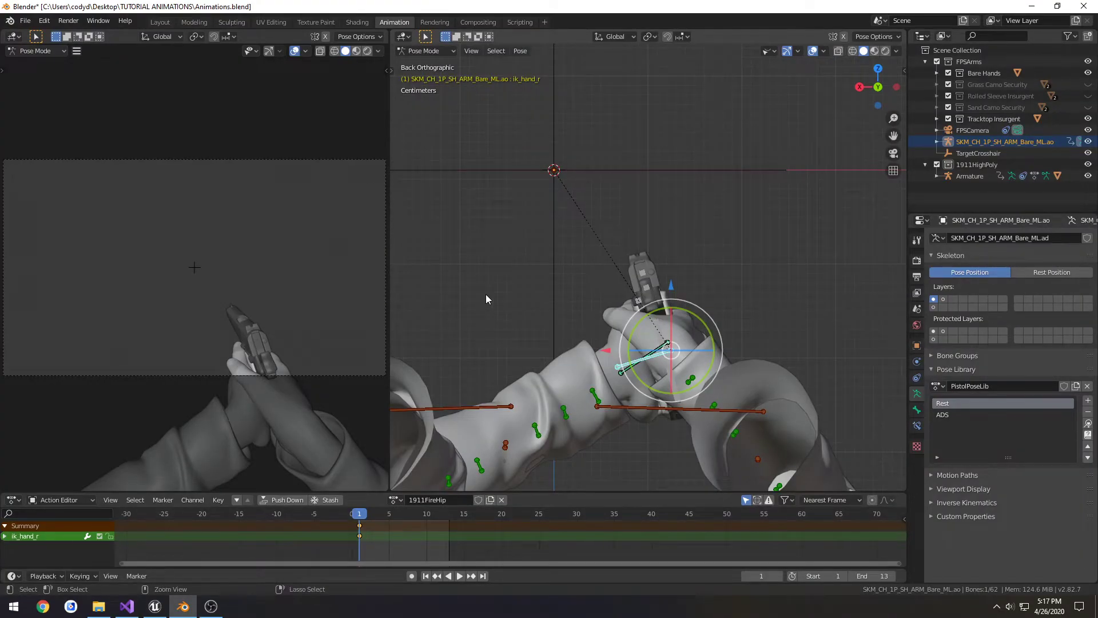
Step: Save the Blender file and keyframe the canted pose on all arm and finger bones at frame 1
key(ctrl+s)
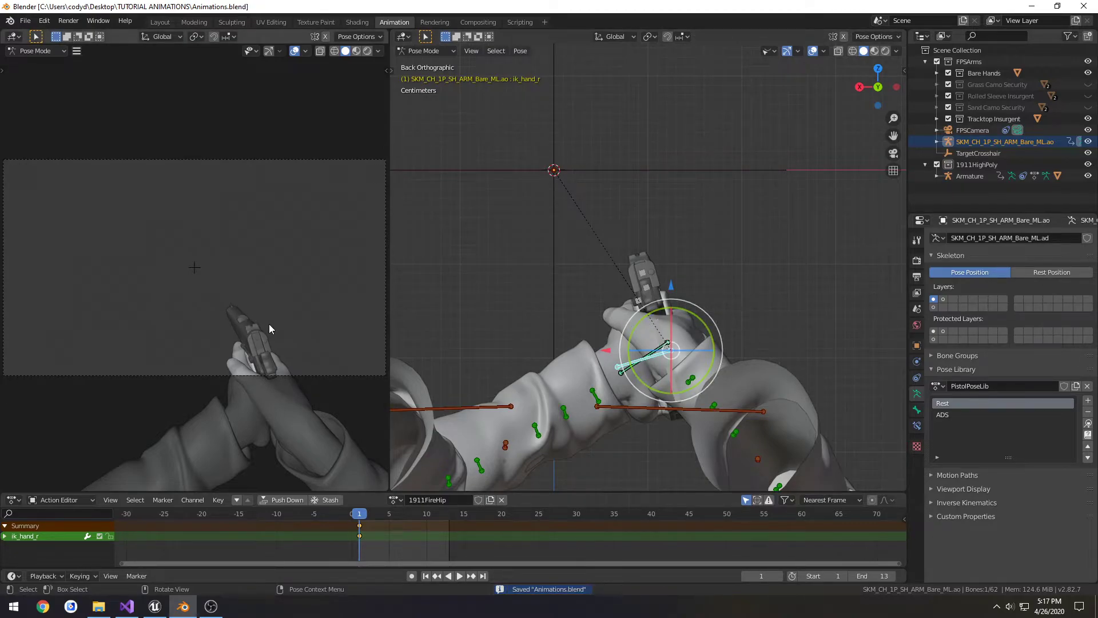
key(space)
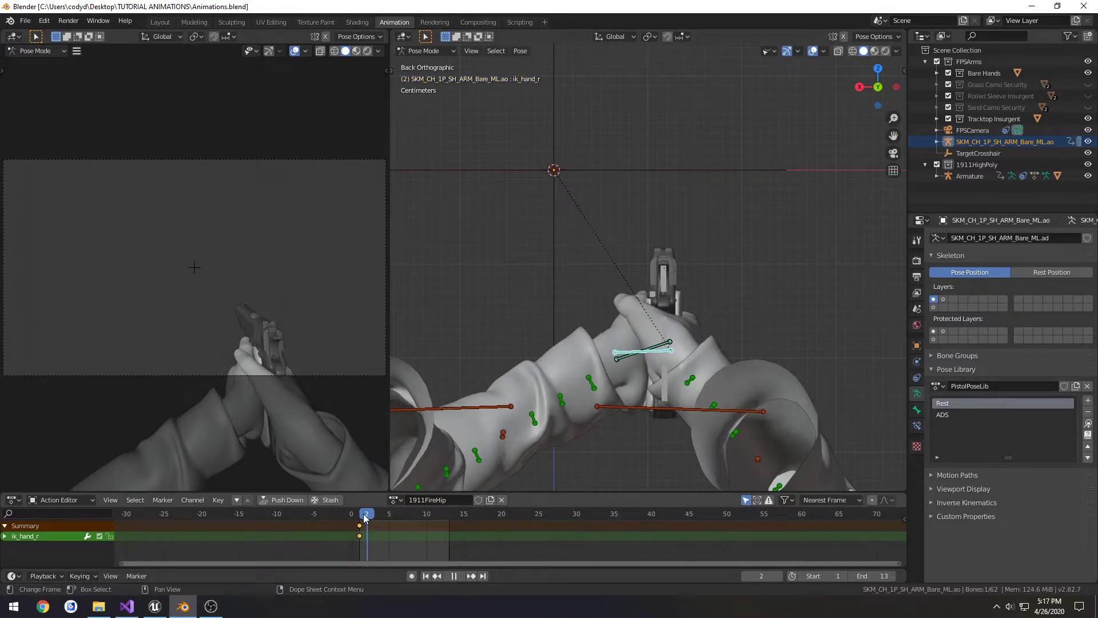
key(Escape)
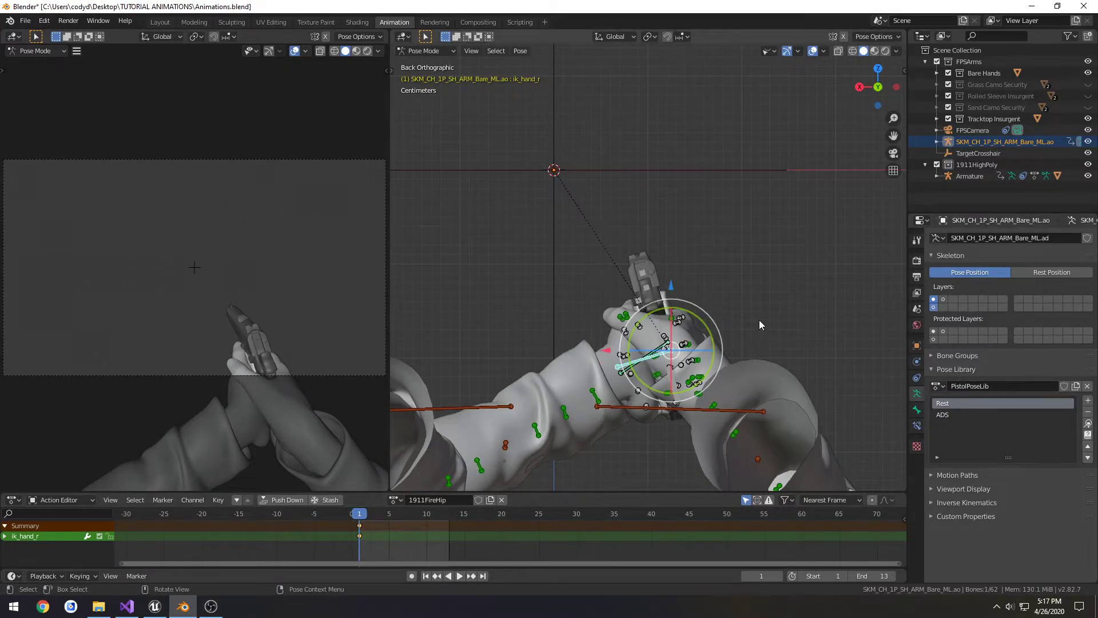
key(a)
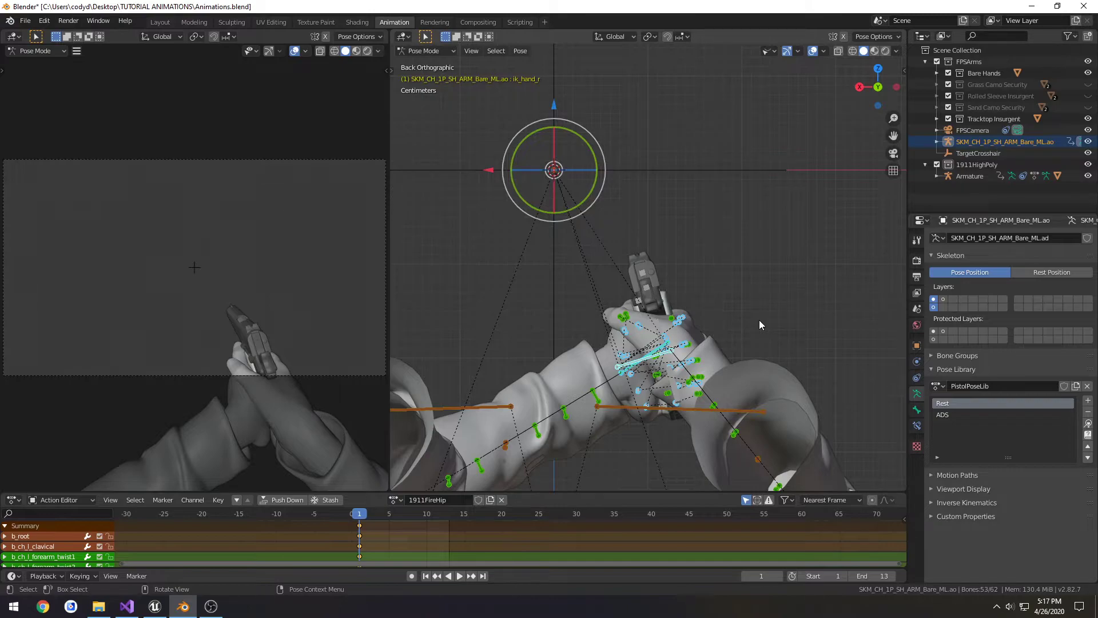
key(i)
click(760, 321)
Step: At frame 3, show only the first bone layer and bring the selected right-hand IK bone into the left orthographic view
drag(356, 516, 374, 517)
click(934, 299)
click(645, 362)
middle_drag(799, 333, 708, 346)
key(ctrl+KP_3)
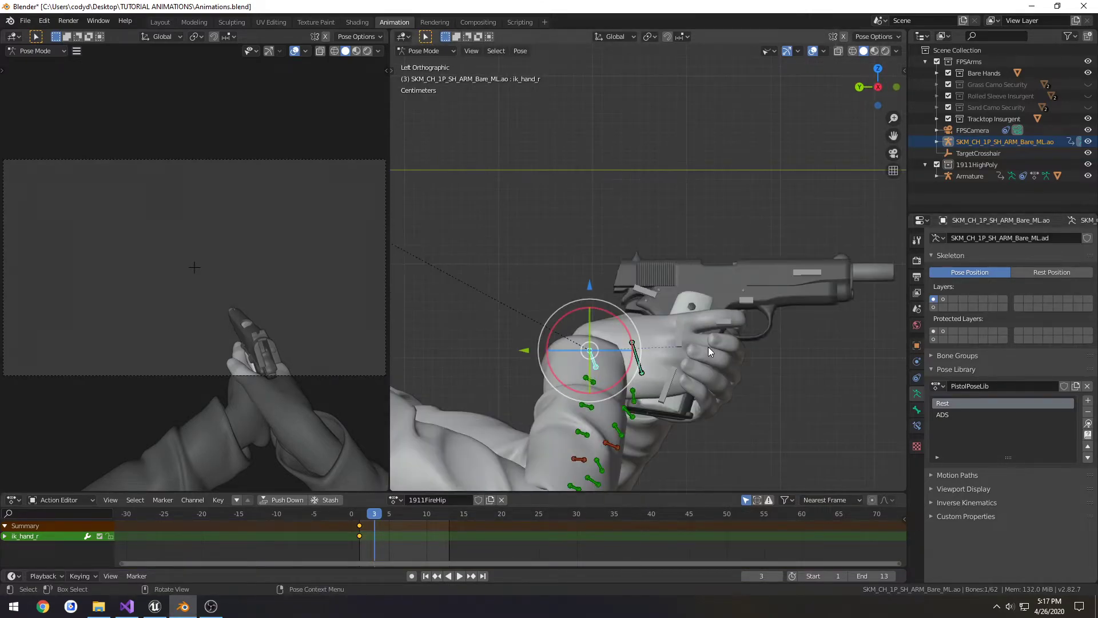
scroll(766, 322, down, 2)
shift+middle_drag(767, 322, 624, 337)
scroll(641, 330, down, 3)
scroll(566, 344, up, 5)
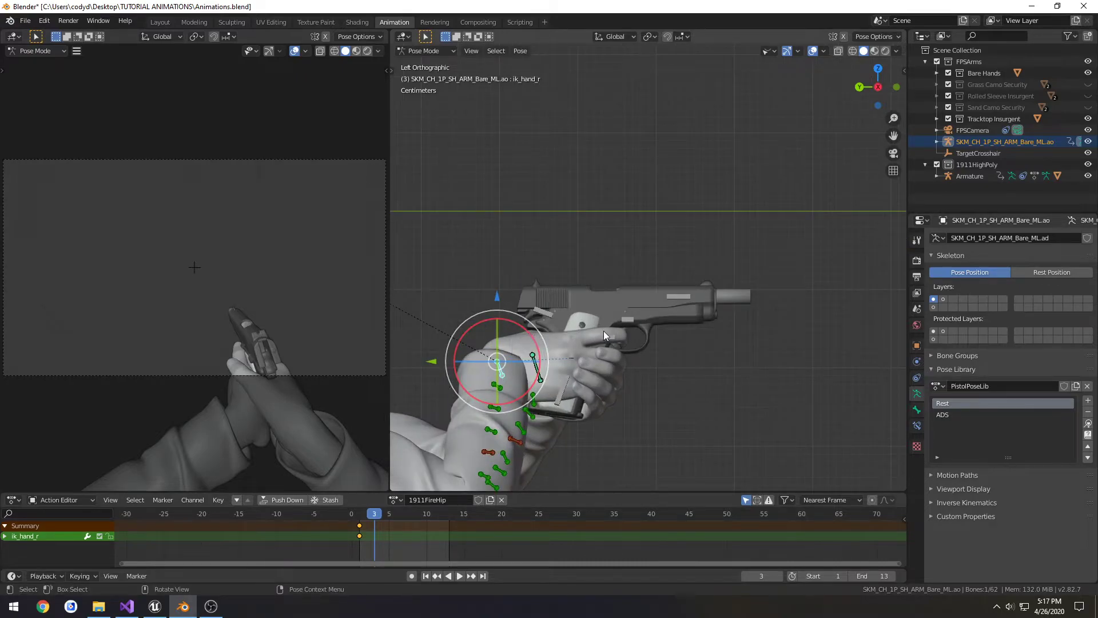
Step: Rotate ik_hand_r about 4° in Local orientation to tilt the muzzle up, and keyframe all visible bones at frame 3
click(616, 37)
click(610, 83)
drag(531, 388, 540, 376)
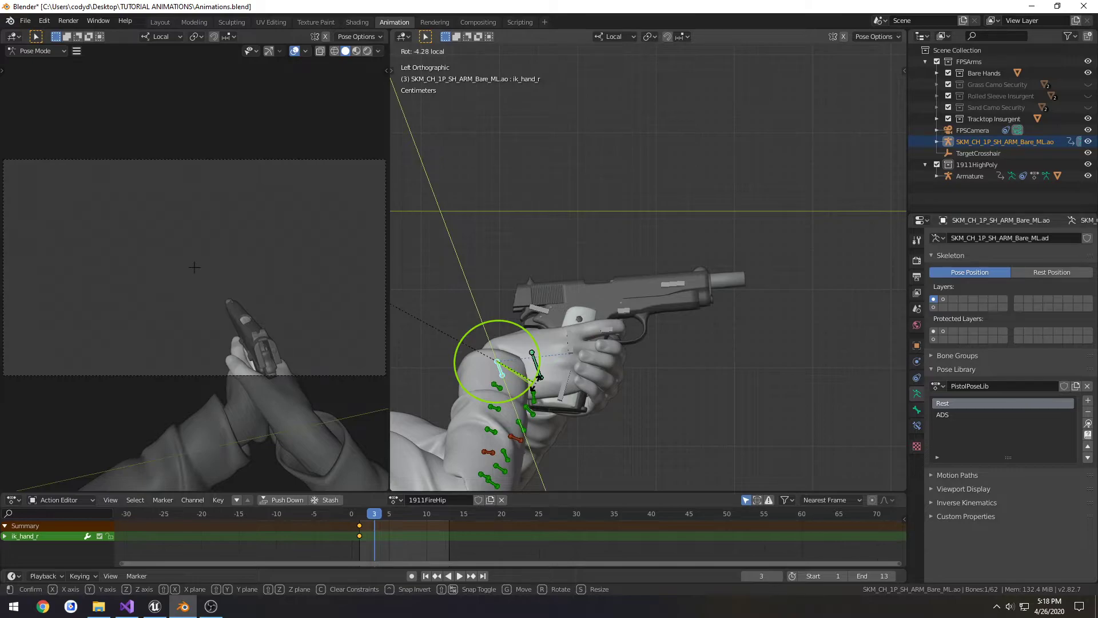
drag(539, 377, 539, 377)
key(a)
key(i)
click(663, 353)
Step: Play and scrub the recoil motion, and copy the frame 1 keyframes to frame 2
key(space)
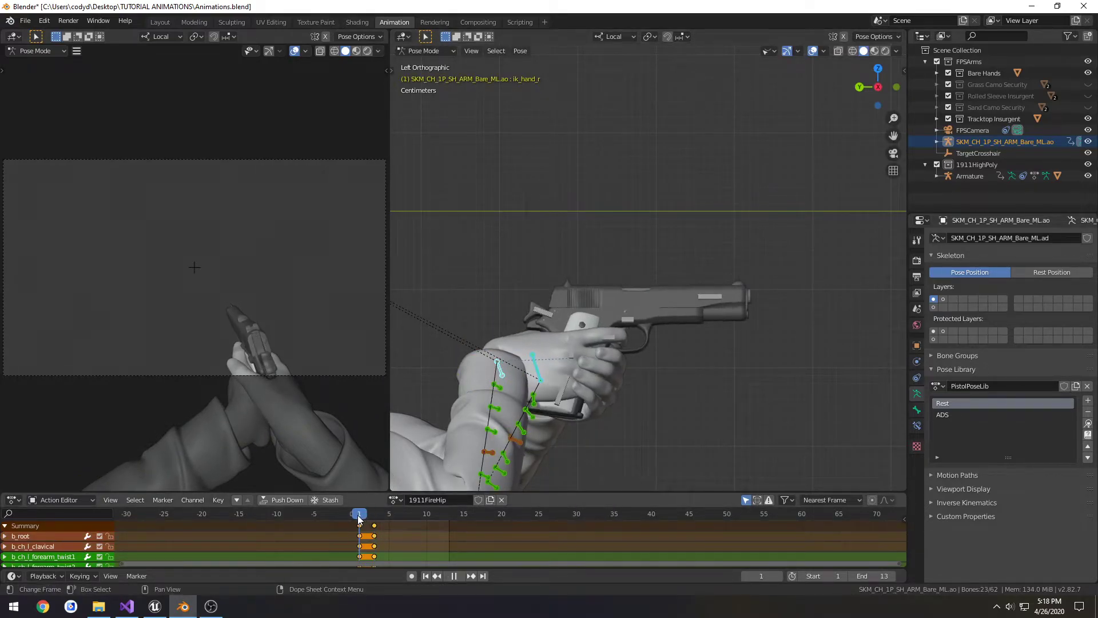
drag(366, 517, 380, 522)
click(360, 524)
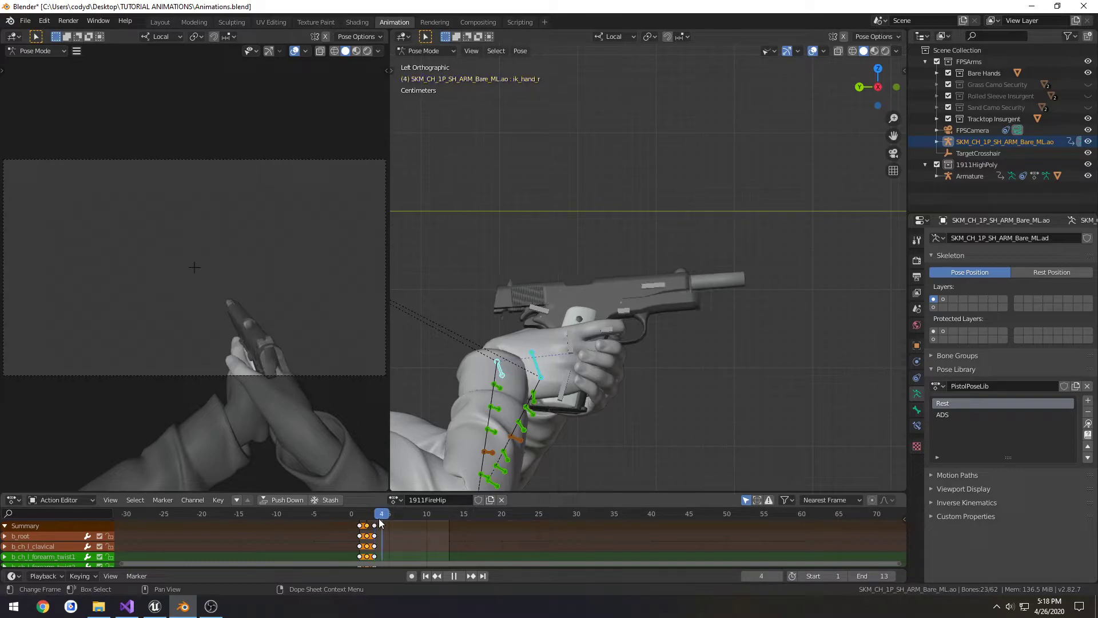
Step: Move ik_hand_r slightly back toward the shooter at frame 4 and keyframe all visible bones
click(502, 374)
key(g)
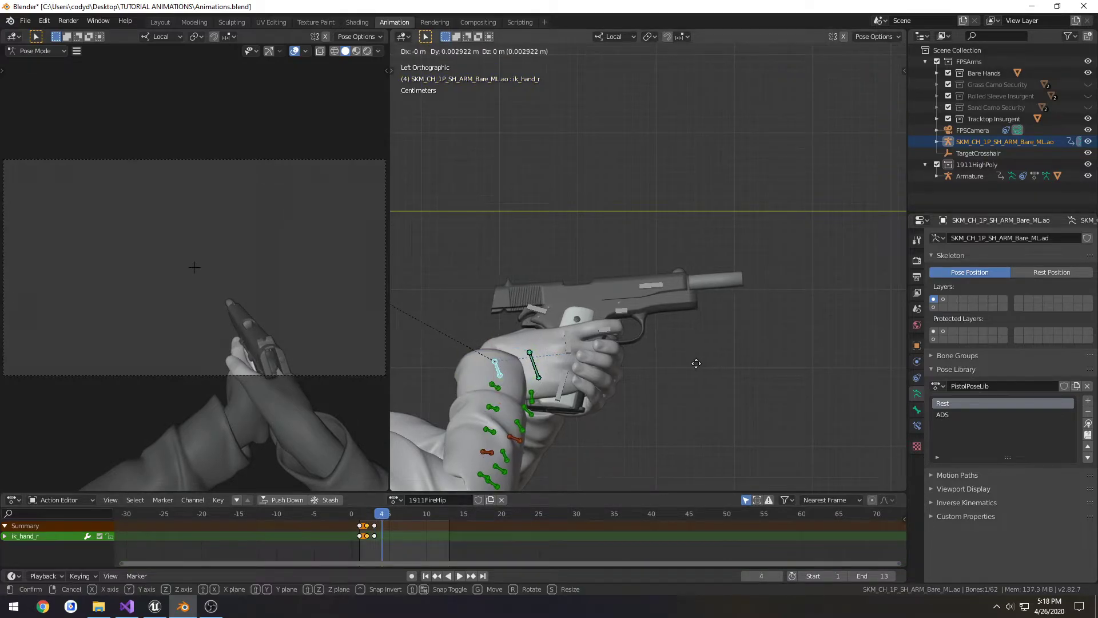
click(692, 362)
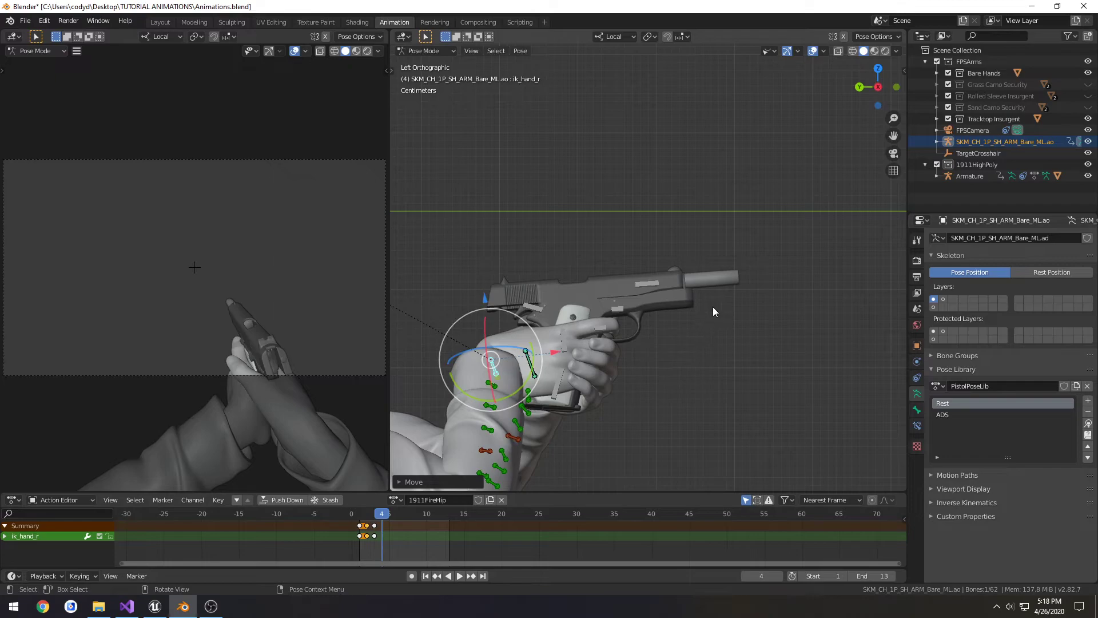
click(705, 313)
key(a)
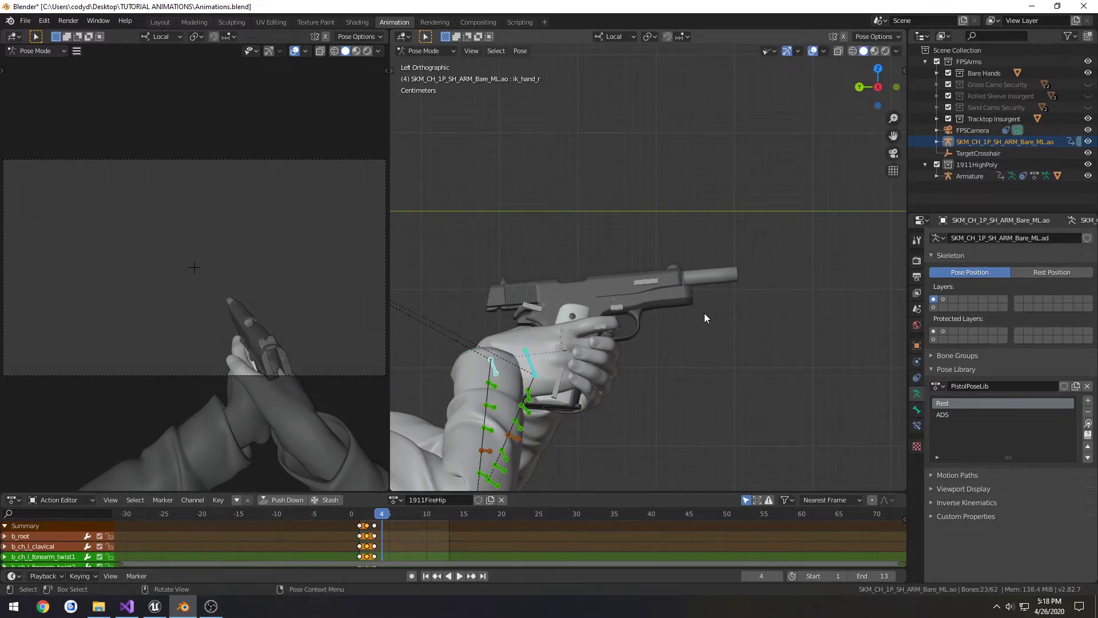
key(i)
click(705, 314)
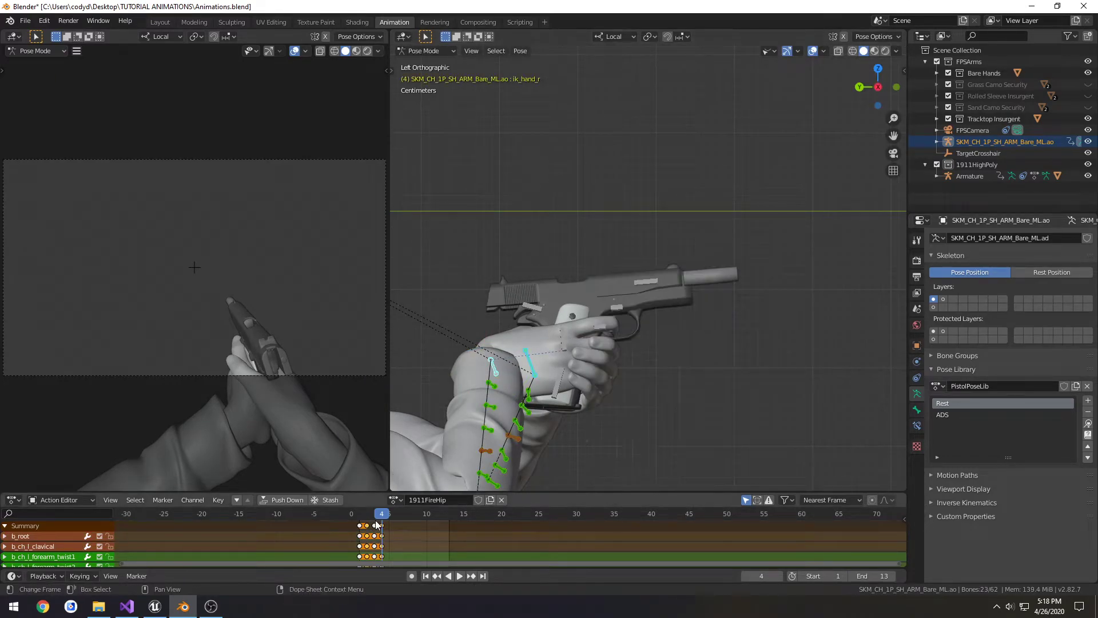
Step: At frame 5, move ik_hand_r slightly back and up, rotate the muzzle higher, and keyframe all visible bones
key(space)
drag(361, 520, 391, 512)
click(495, 368)
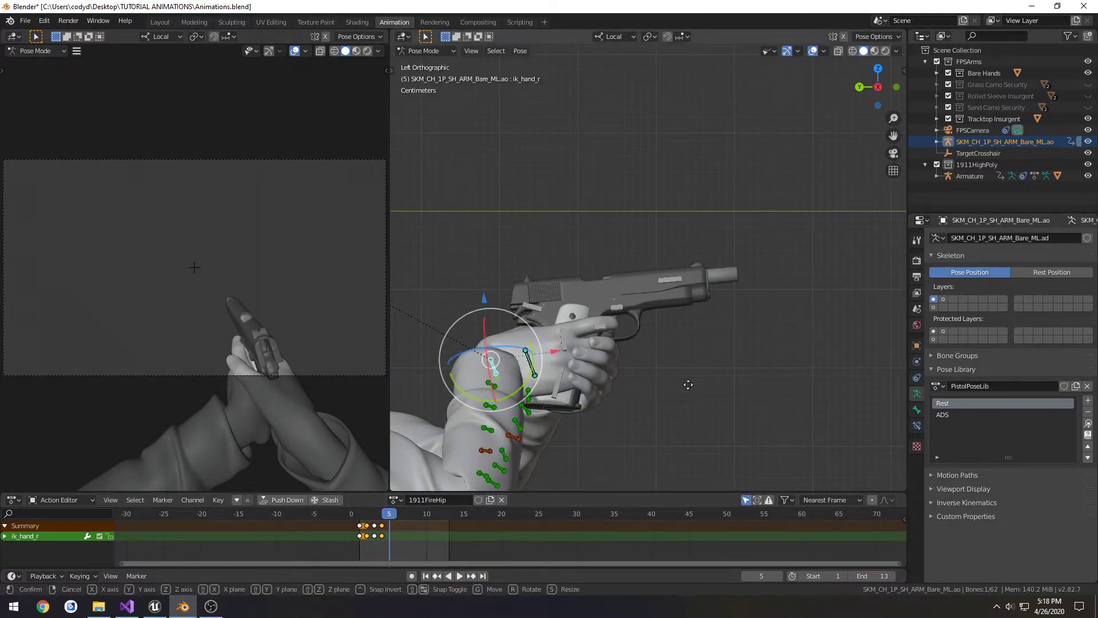
key(g)
click(685, 382)
key(r)
click(709, 321)
key(a)
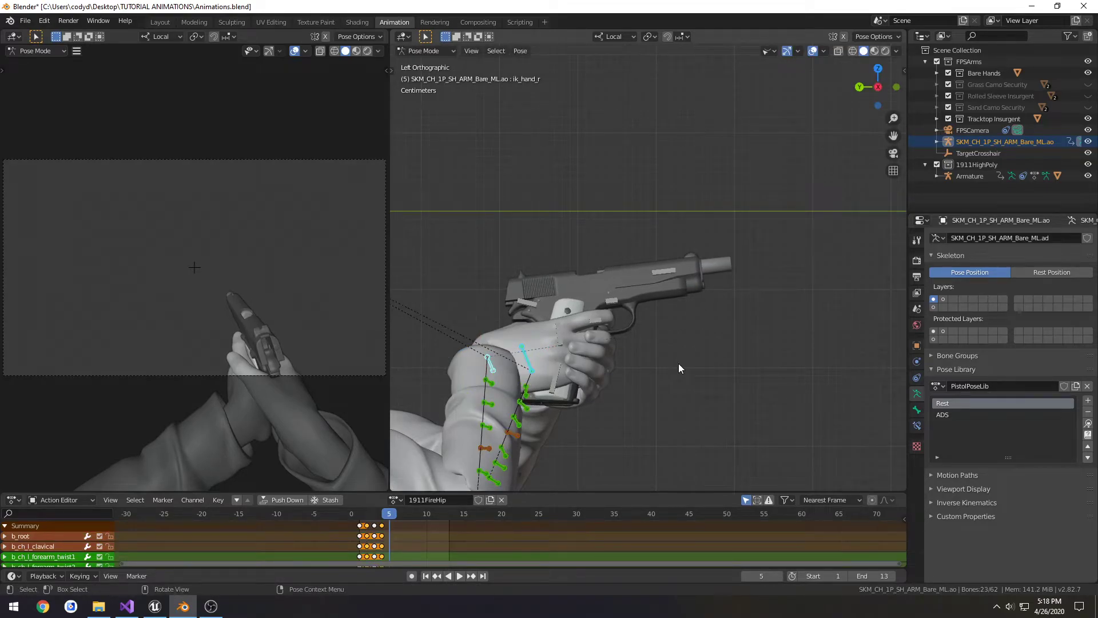
key(i)
click(678, 362)
Step: Review the recoil around frame 5 and advance the animation to frame 7
mouse_move(415, 516)
mouse_down()
mouse_move(357, 518)
mouse_move(394, 516)
mouse_up()
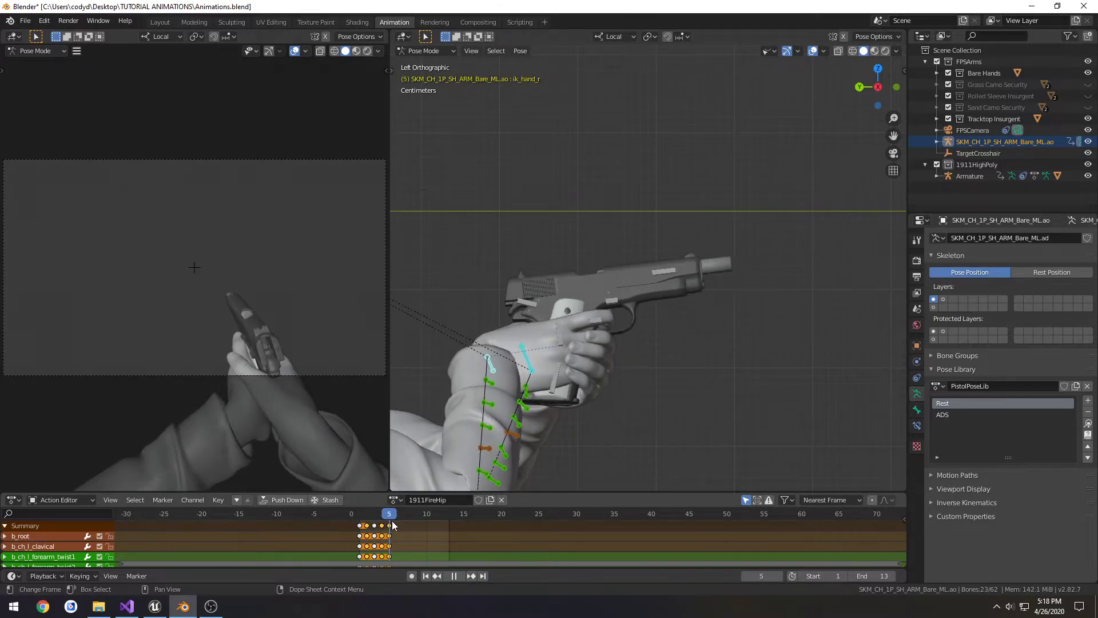
key(Escape)
key(space)
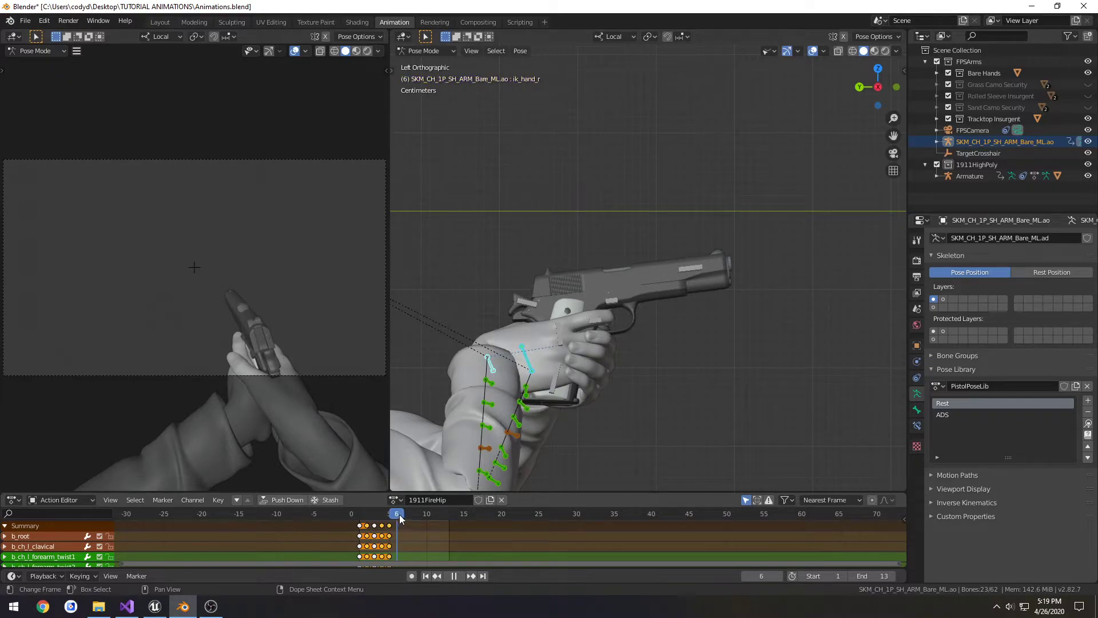
drag(400, 514, 402, 515)
key(space)
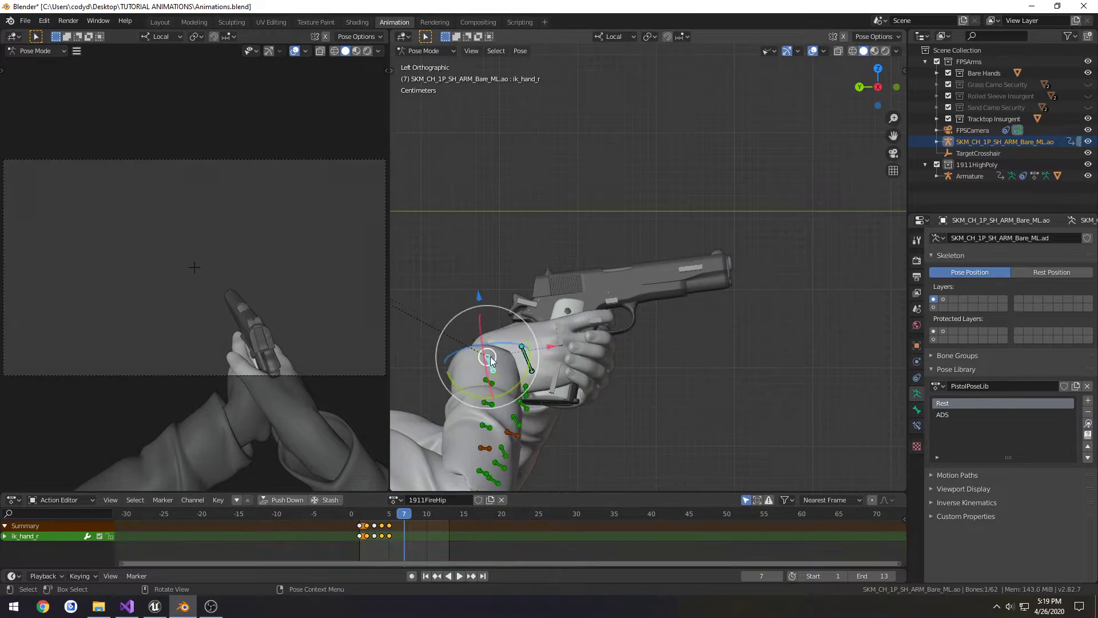
Step: Try moving ik_hand_r forward and down at frame 7, and undo the move
click(491, 360)
key(g)
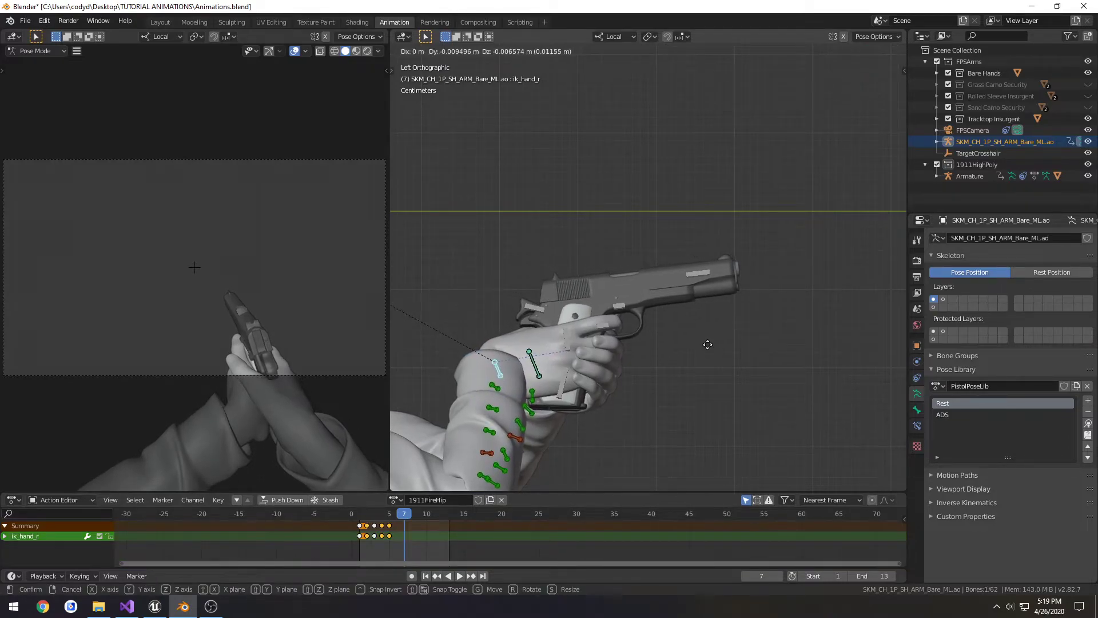
click(708, 344)
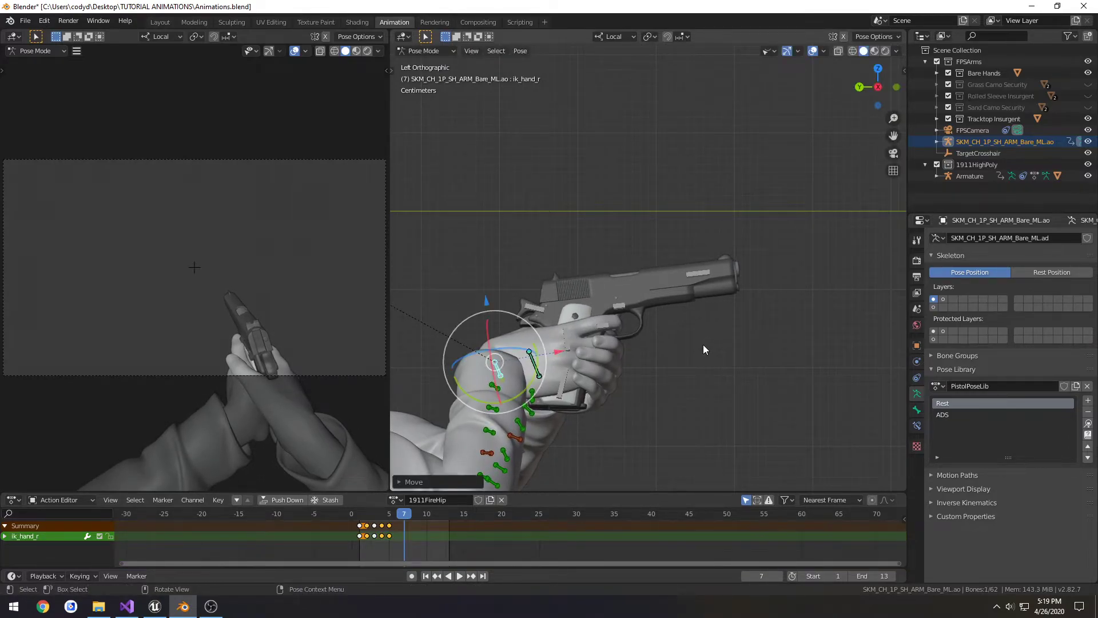
key(ctrl+z)
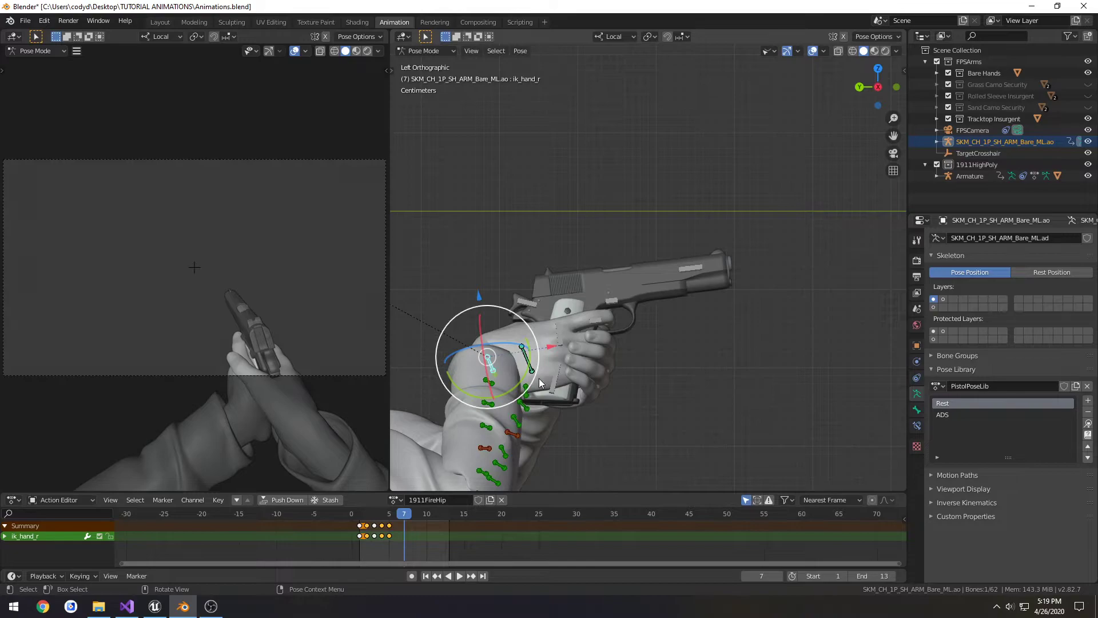
Step: Rotate ik_hand_r around its local Y axis to lower the muzzle slightly, and keyframe all visible bones at frame 7
key(r)
key(y)
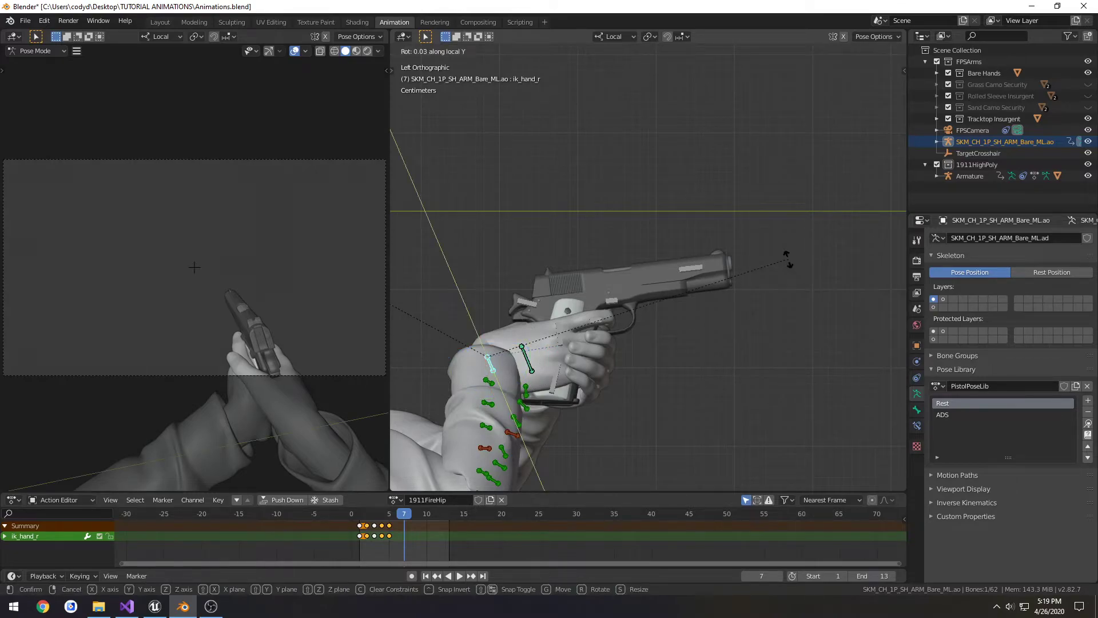
click(789, 266)
key(a)
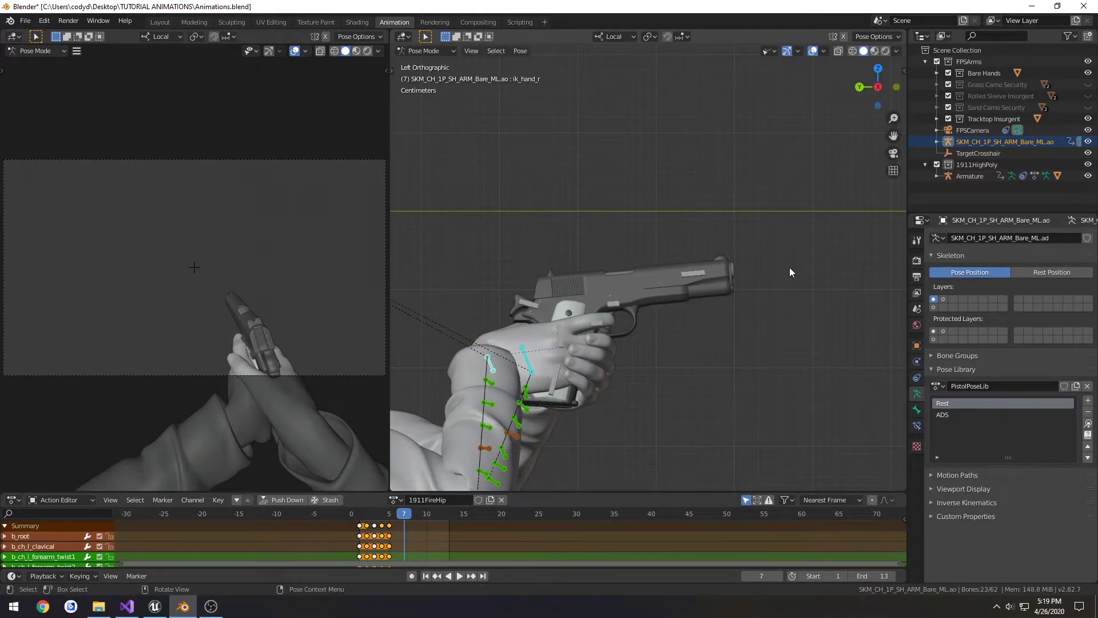
key(i)
click(788, 267)
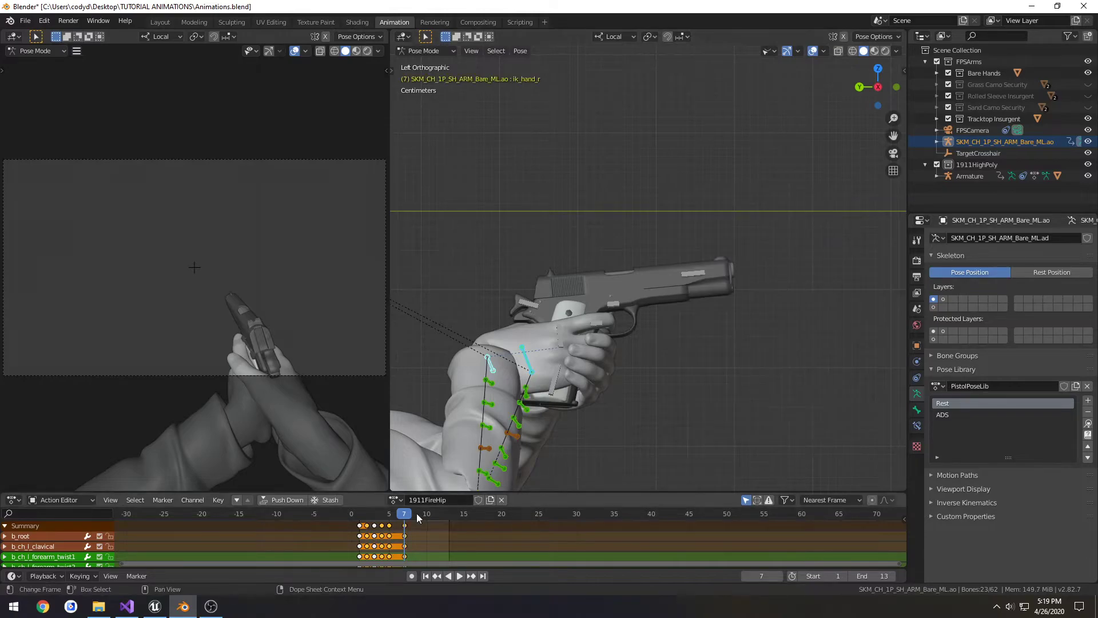
Step: Review the motion, rotate ik_hand_r slightly further down at frame 7, and keyframe all visible bones again
key(space)
drag(358, 524, 404, 512)
click(493, 365)
key(r)
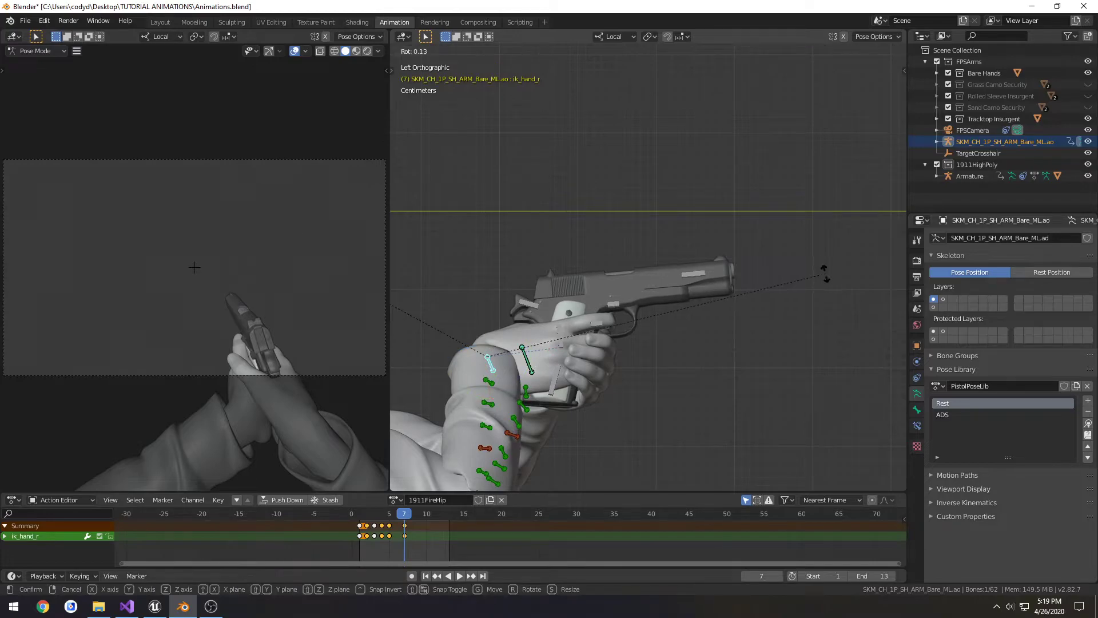
click(828, 279)
key(a)
key(i)
click(826, 280)
Step: Play and scrub the hip-fire animation to check the muzzle drop at frame 7
key(space)
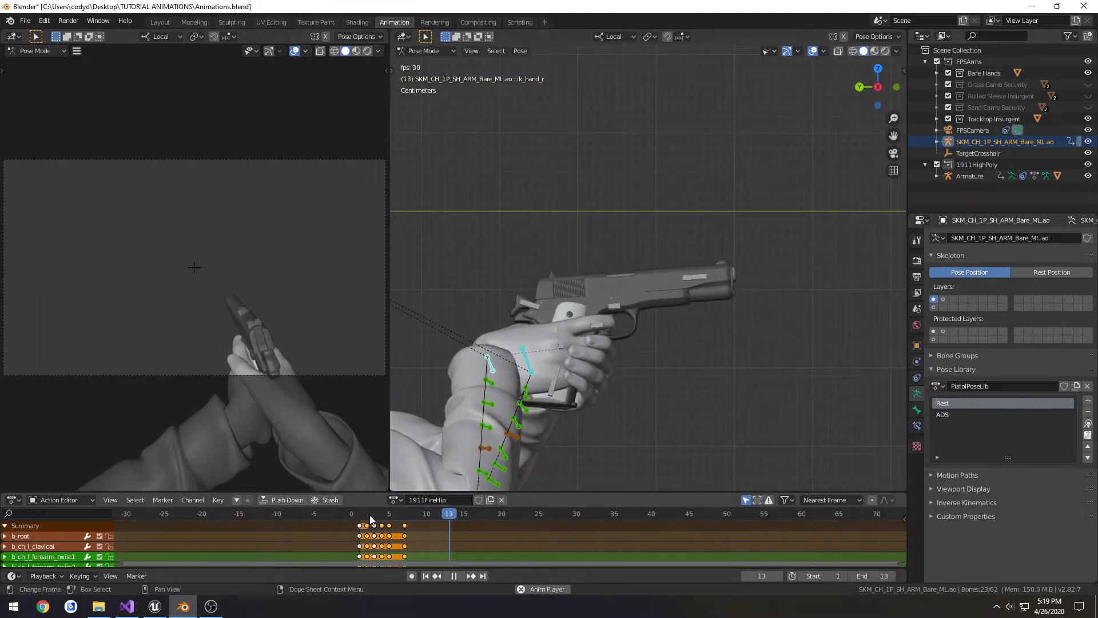
drag(400, 513, 397, 513)
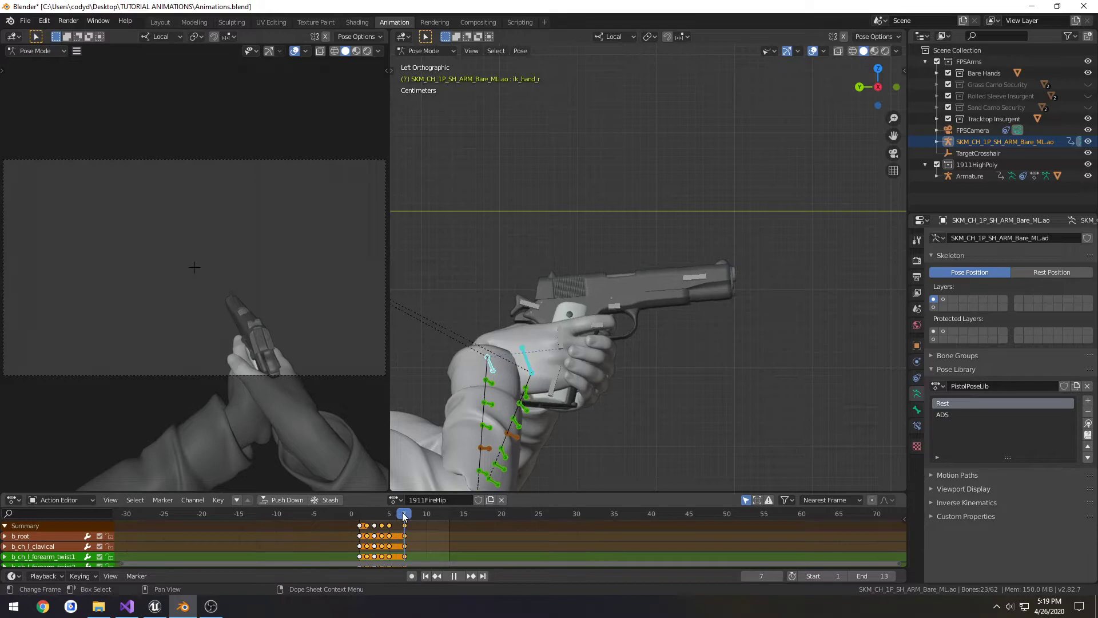
key(space)
Step: Try placing an additional set of keyframes at frame 8 and check the resulting motion
click(406, 526)
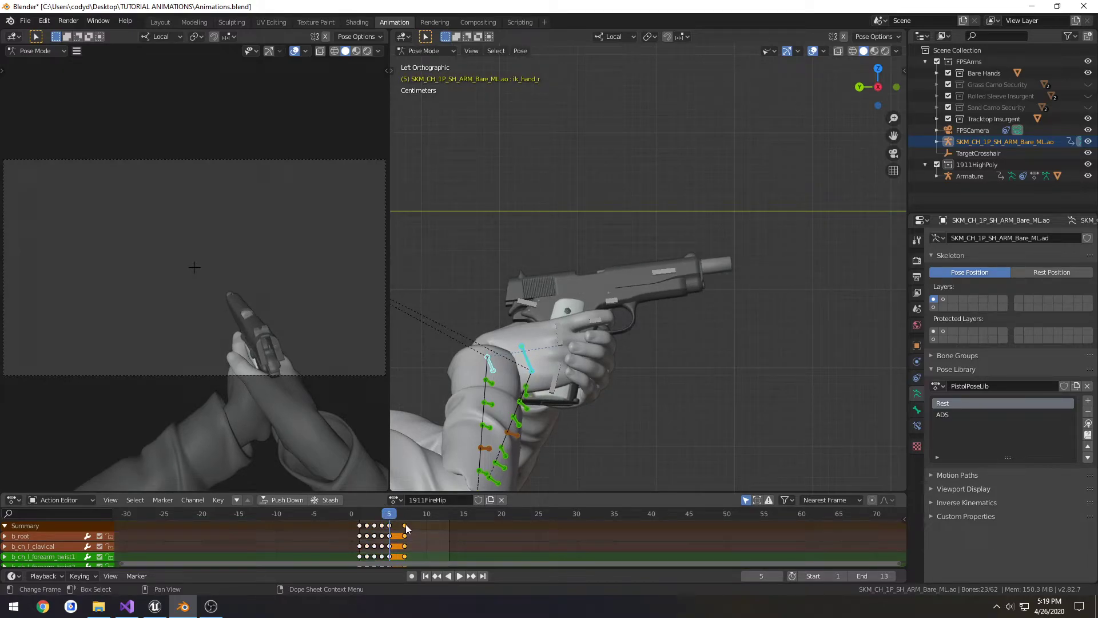
drag(406, 525, 406, 518)
key(space)
click(390, 525)
key(ctrl+c)
key(space)
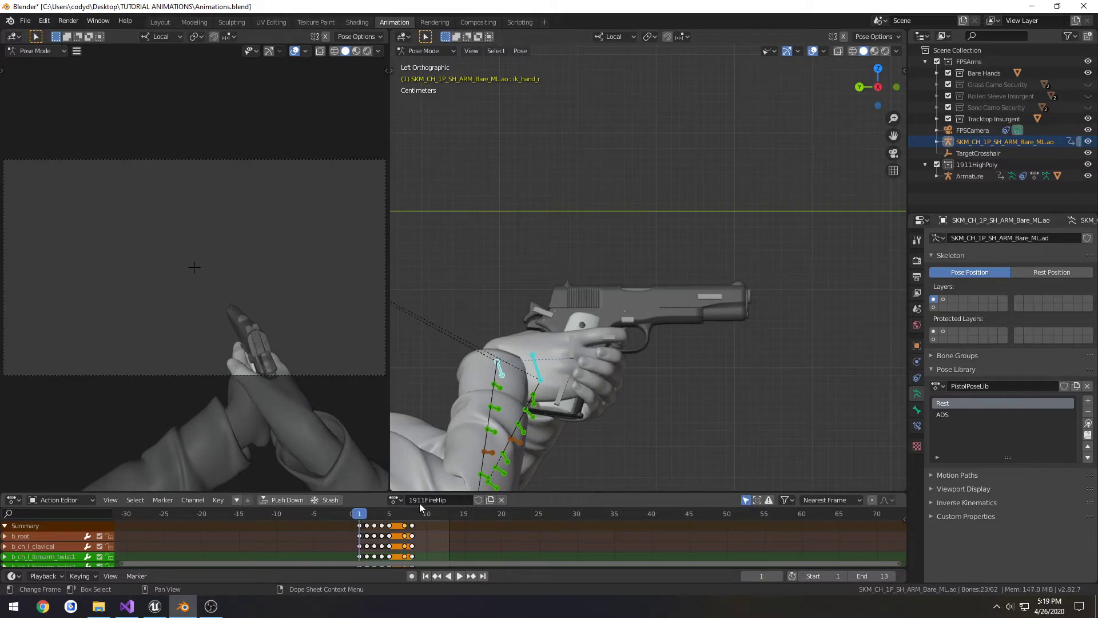
key(space)
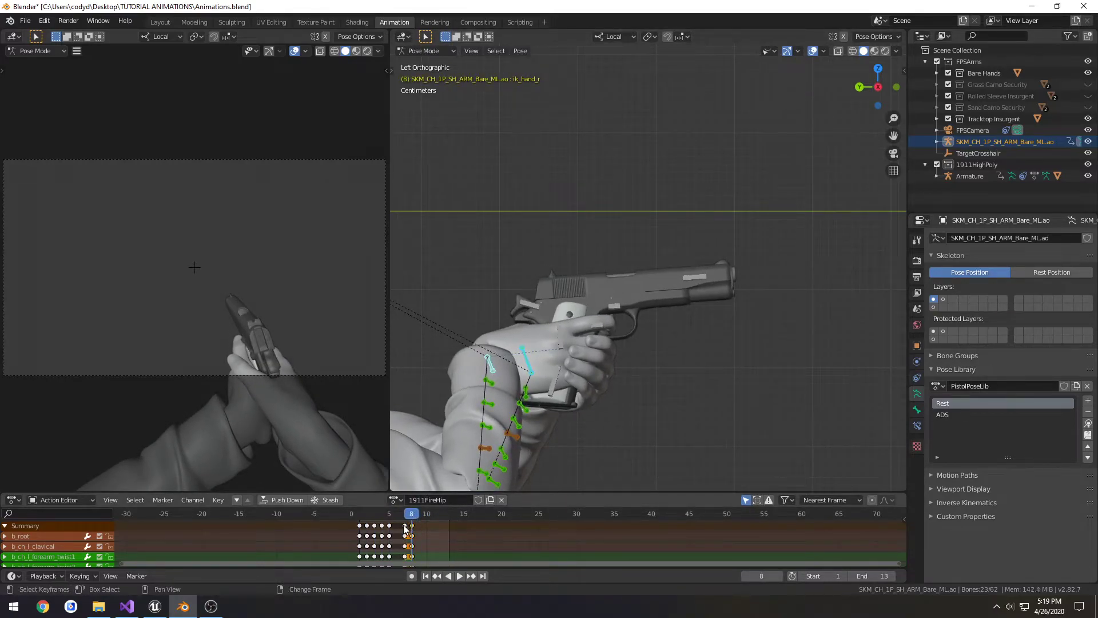
Step: Move ik_hand_r slightly back and up at frame 6 and keyframe all visible bones
key(space)
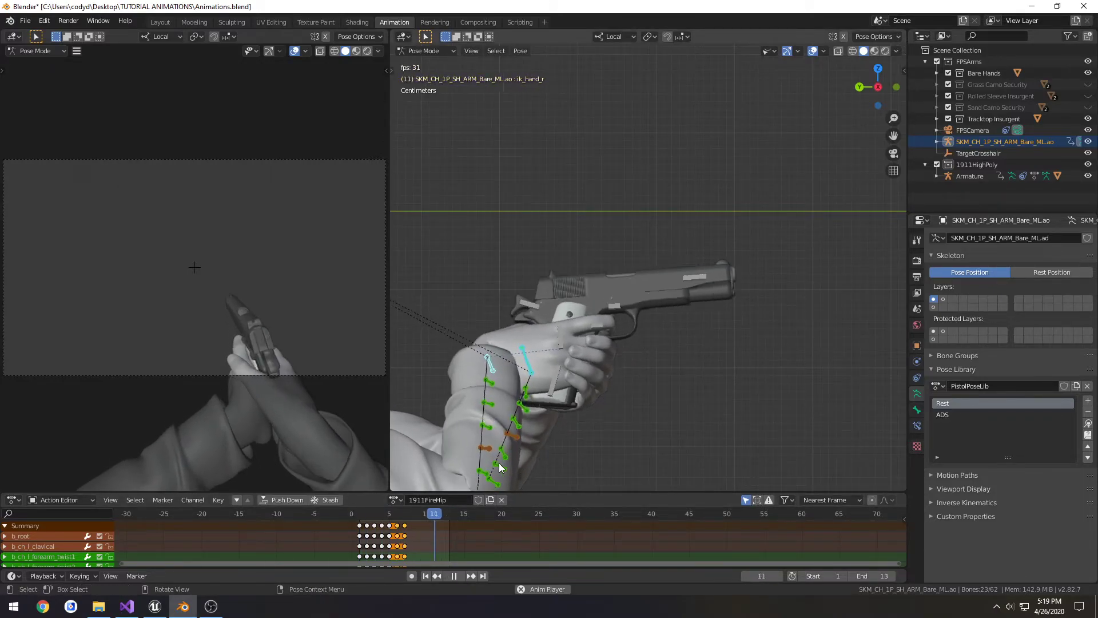
click(386, 516)
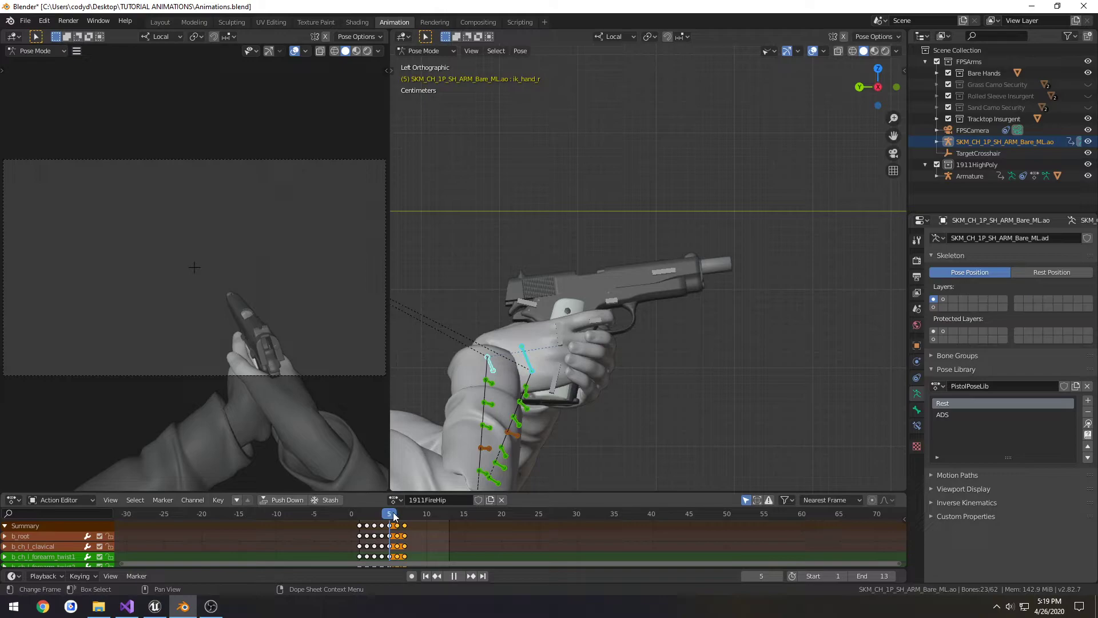
drag(394, 516, 396, 515)
click(487, 366)
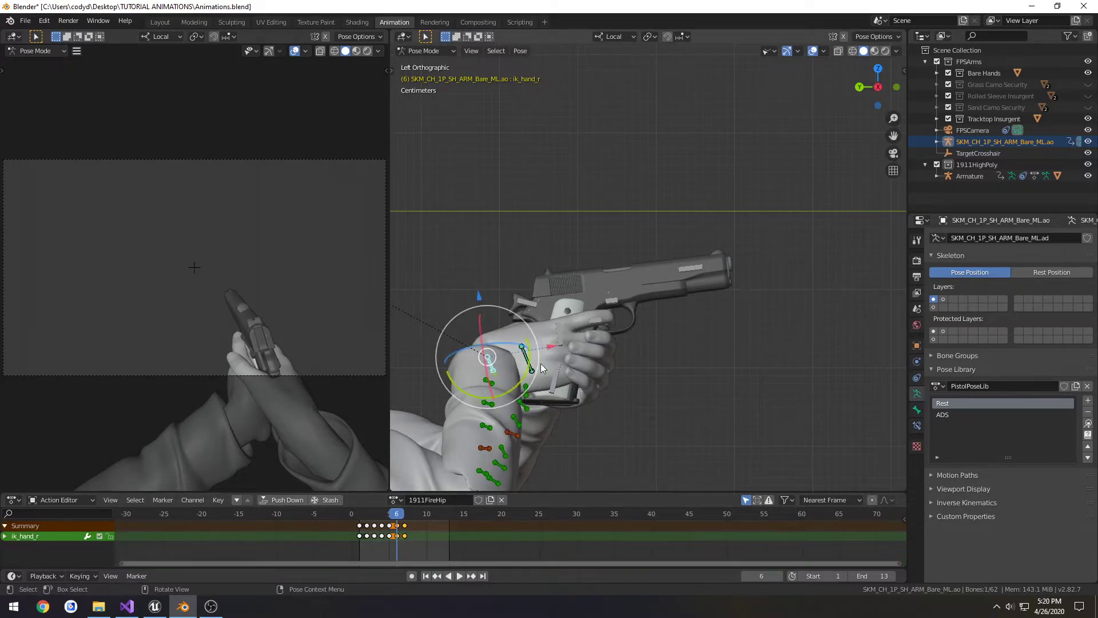
key(g)
click(679, 371)
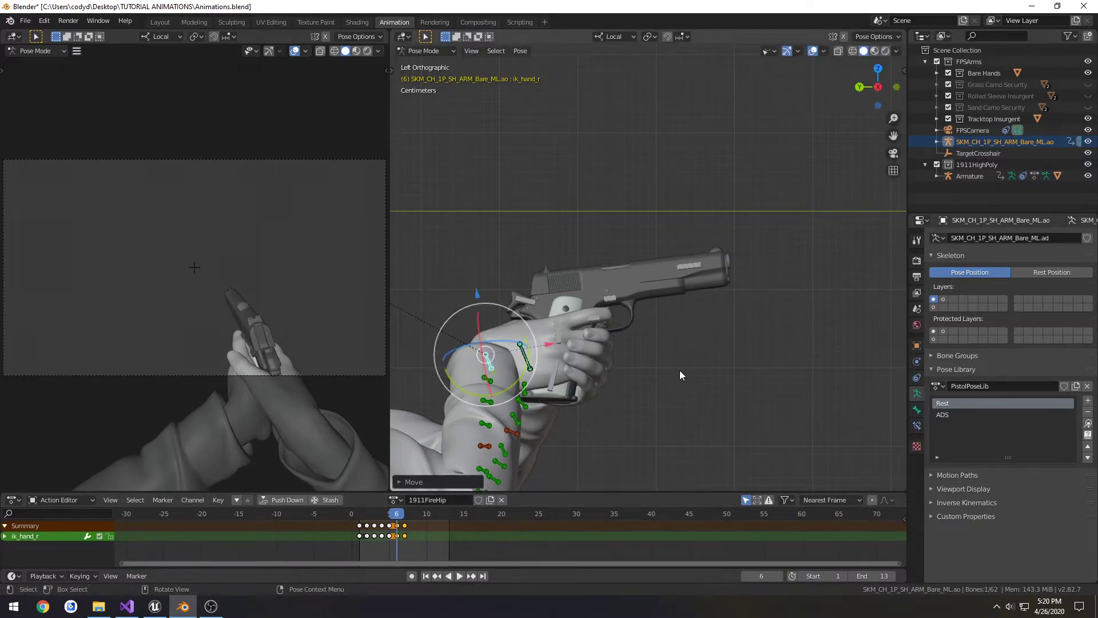
key(a)
key(i)
click(680, 369)
Step: Raise ik_hand_r slightly at frame 7, keyframe all visible bones again, and play back the animation
key(space)
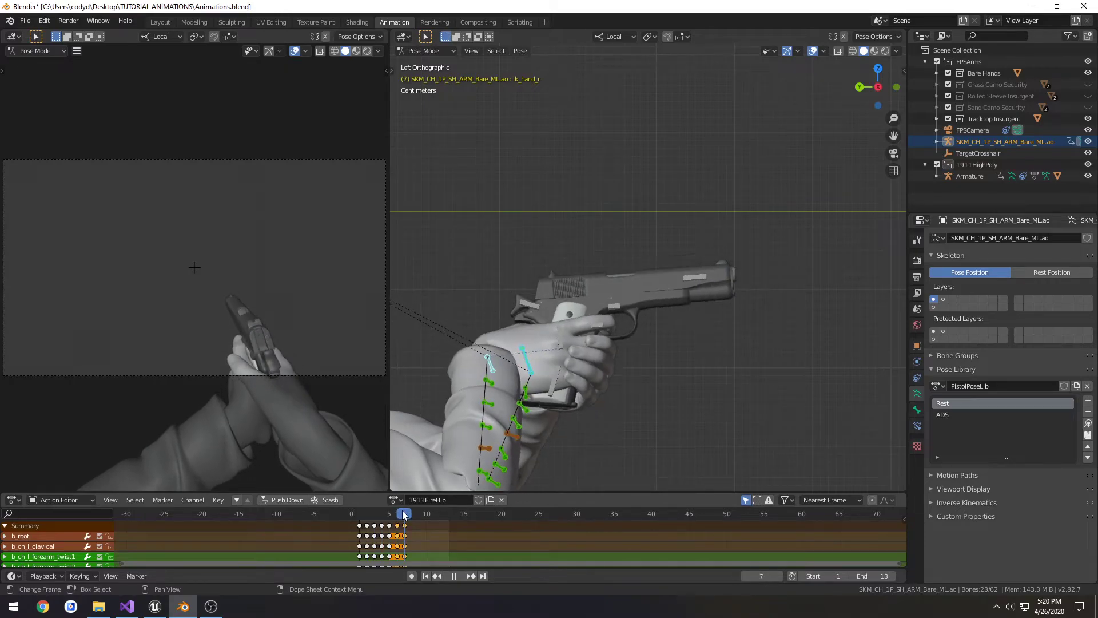
key(space)
click(494, 360)
key(g)
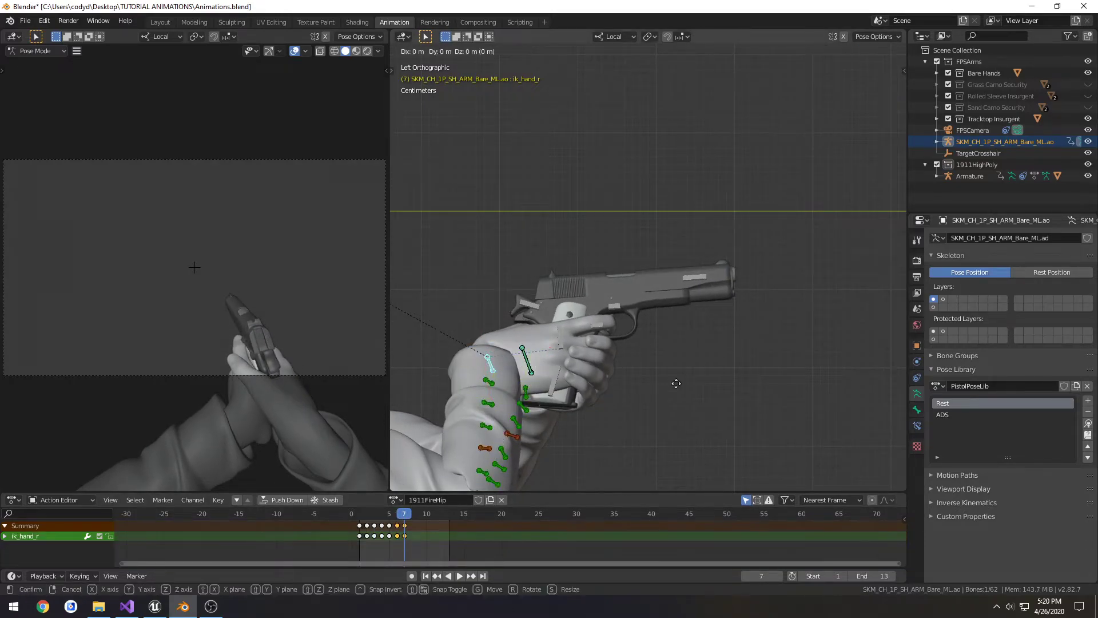
click(676, 380)
key(a)
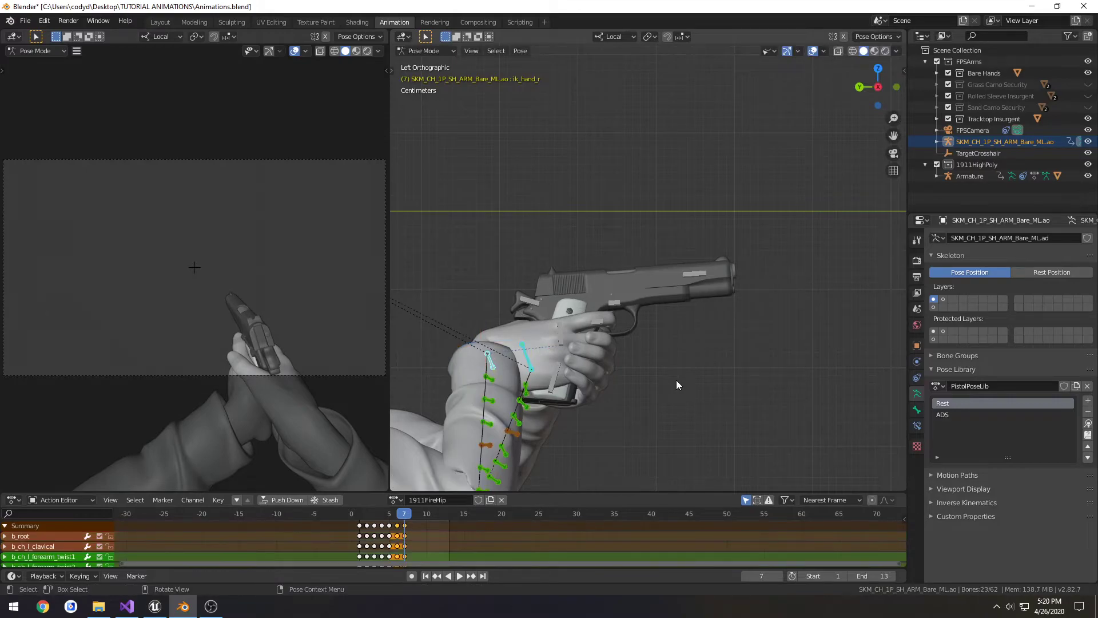
key(i)
click(676, 379)
key(space)
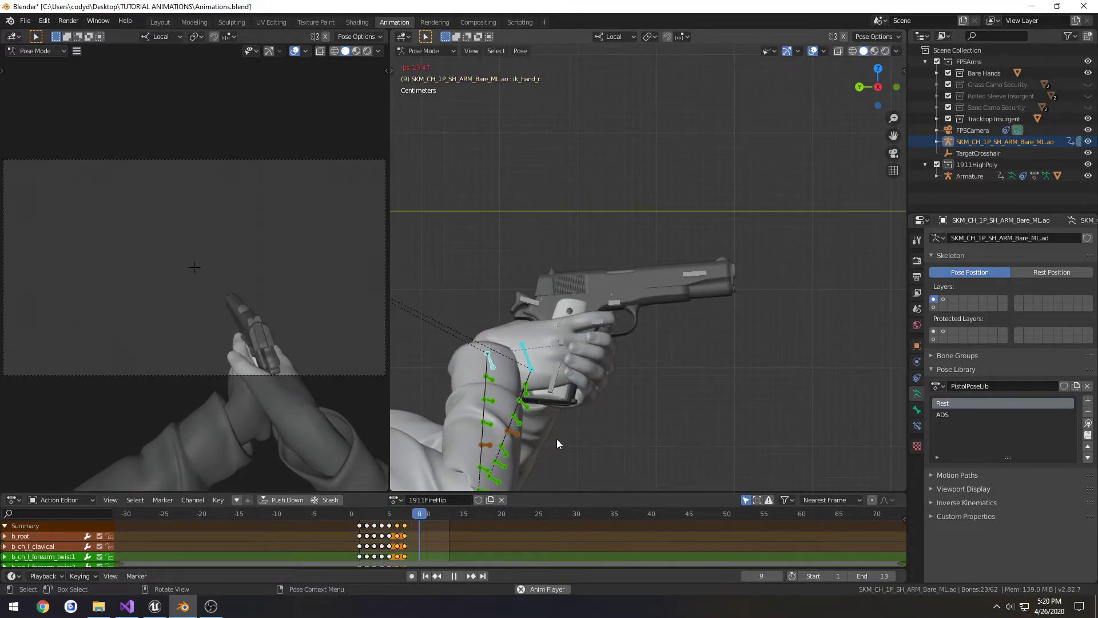
key(space)
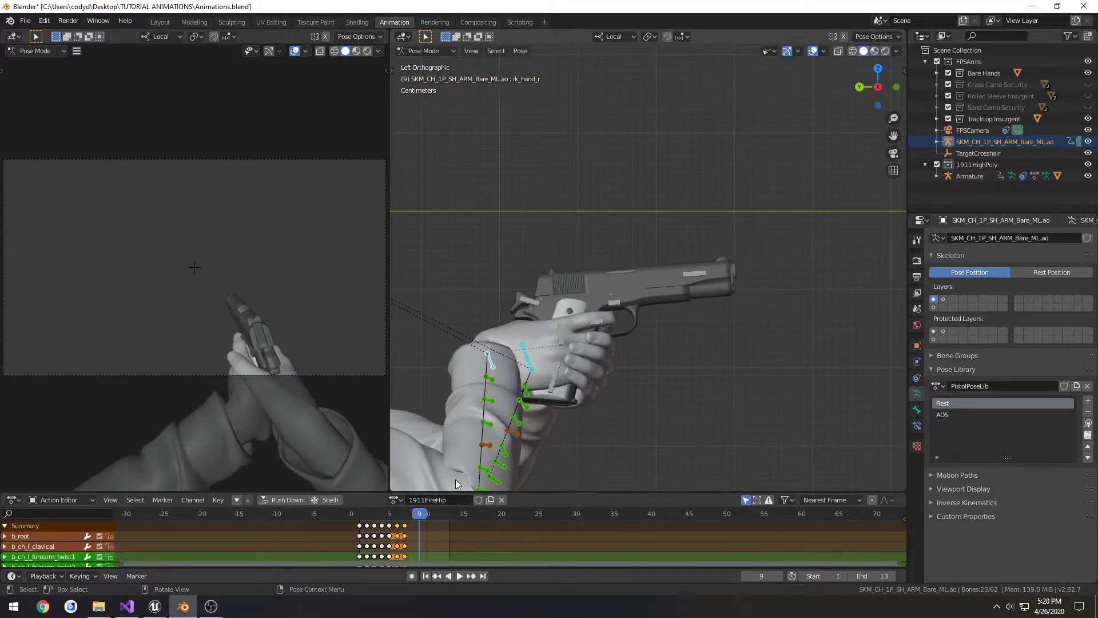
Step: At frame 10, rotate ik_hand_r slightly about its local Y axis to dip the muzzle, and shift it slightly forward and down
drag(422, 517, 407, 518)
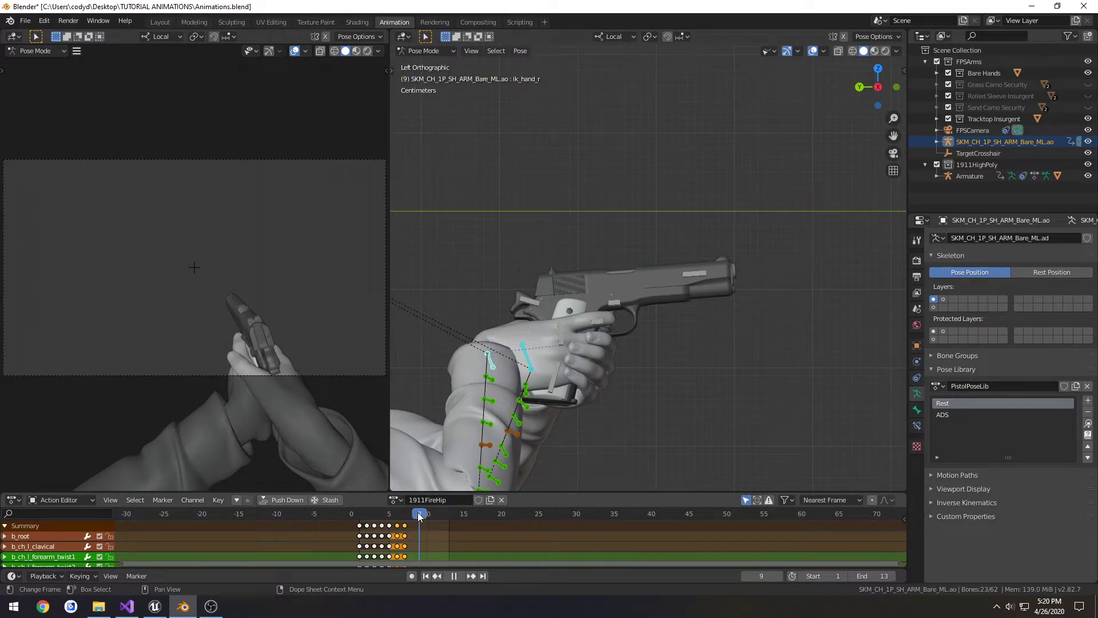
click(426, 513)
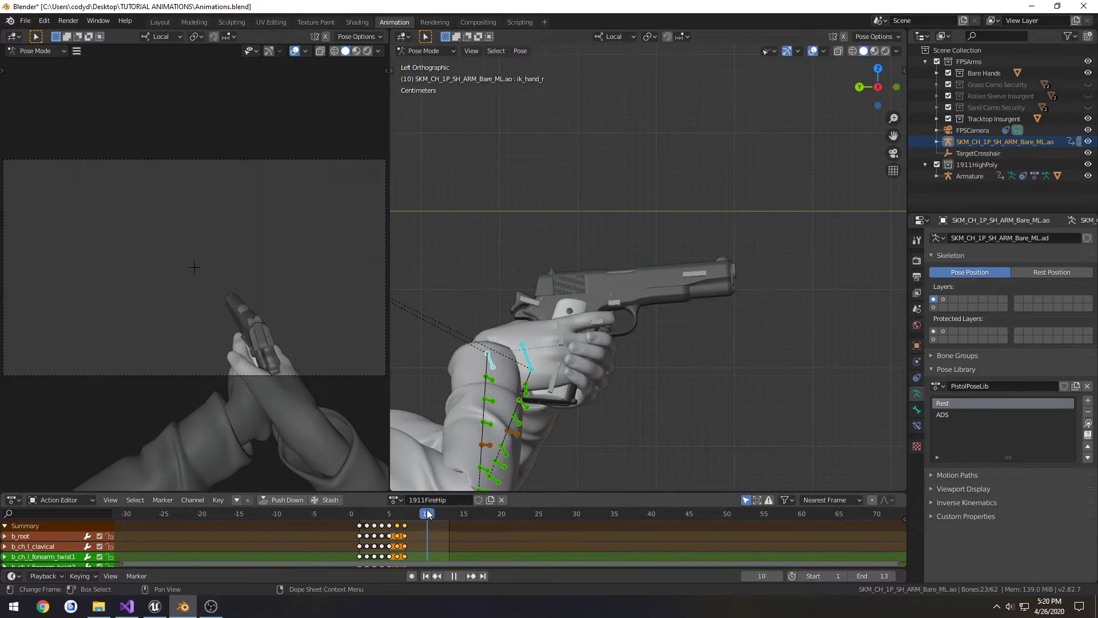
click(492, 362)
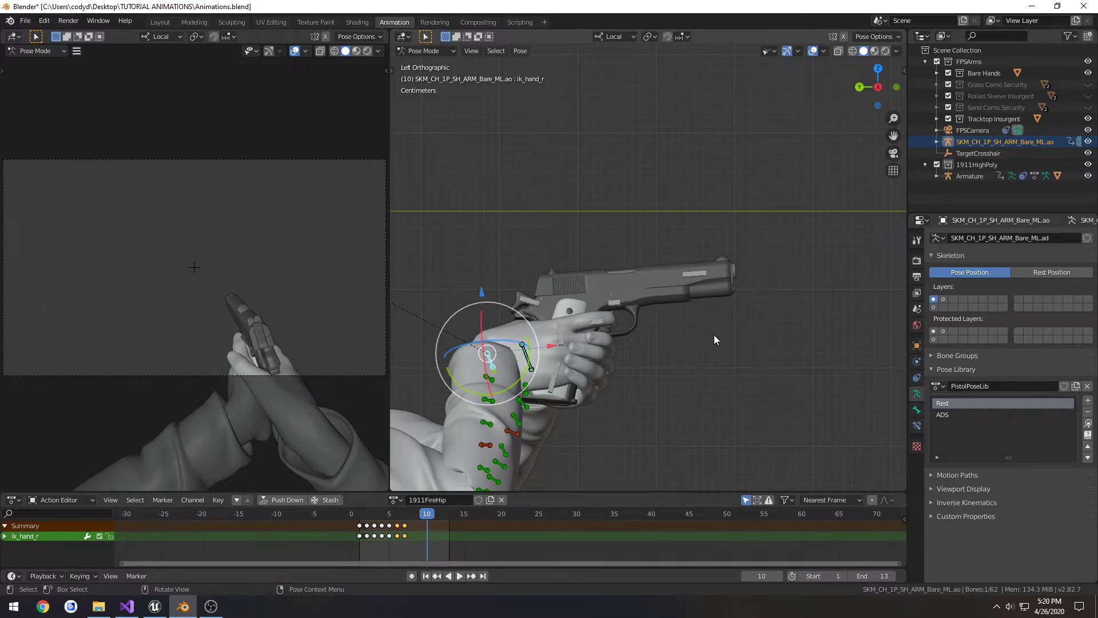
key(r)
key(y)
key(y)
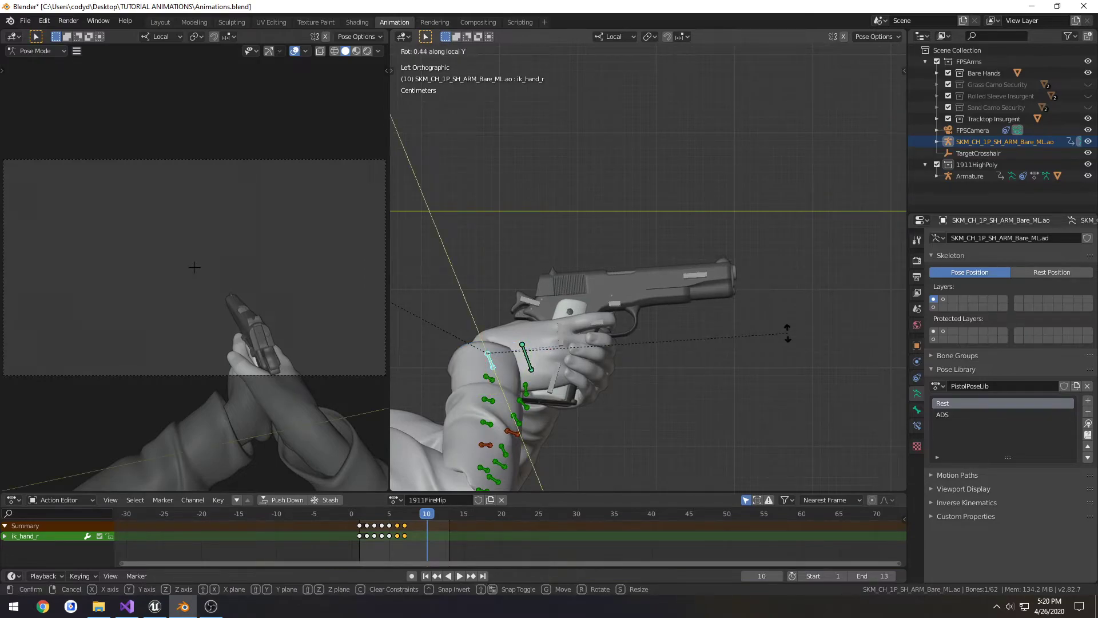
click(789, 337)
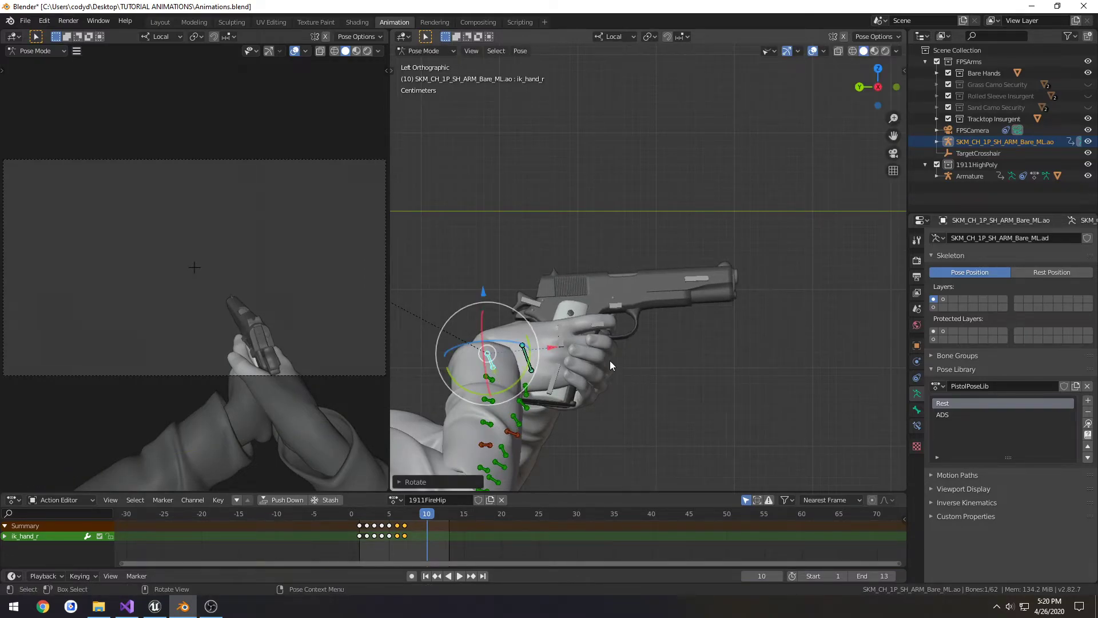
key(g)
click(537, 339)
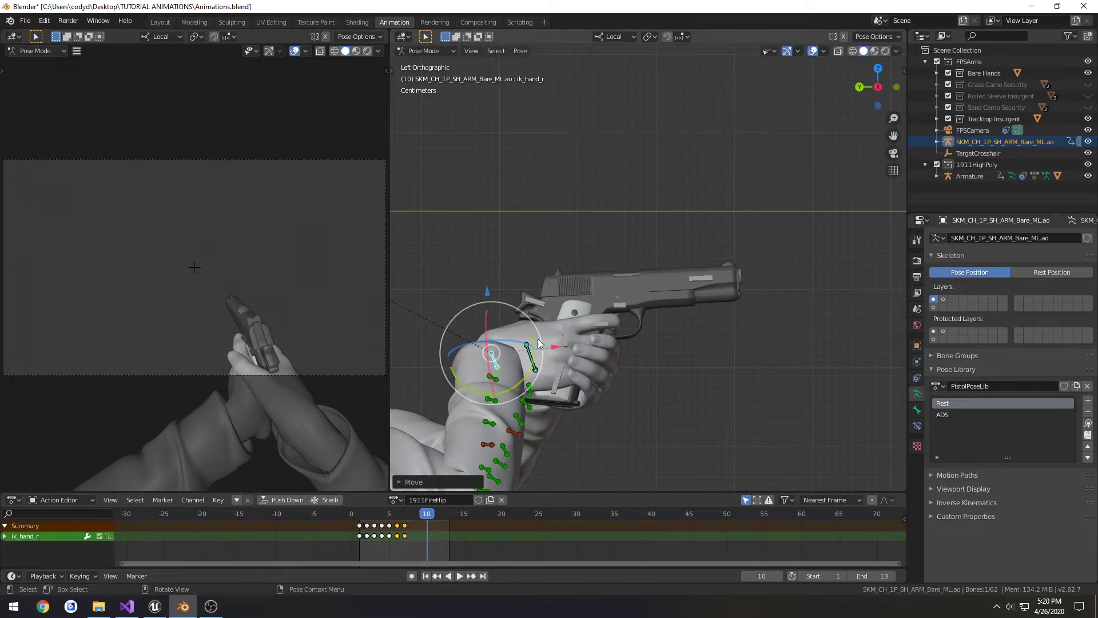
Step: Keyframe all visible bones of the arms at frame 10
key(a)
key(i)
click(710, 375)
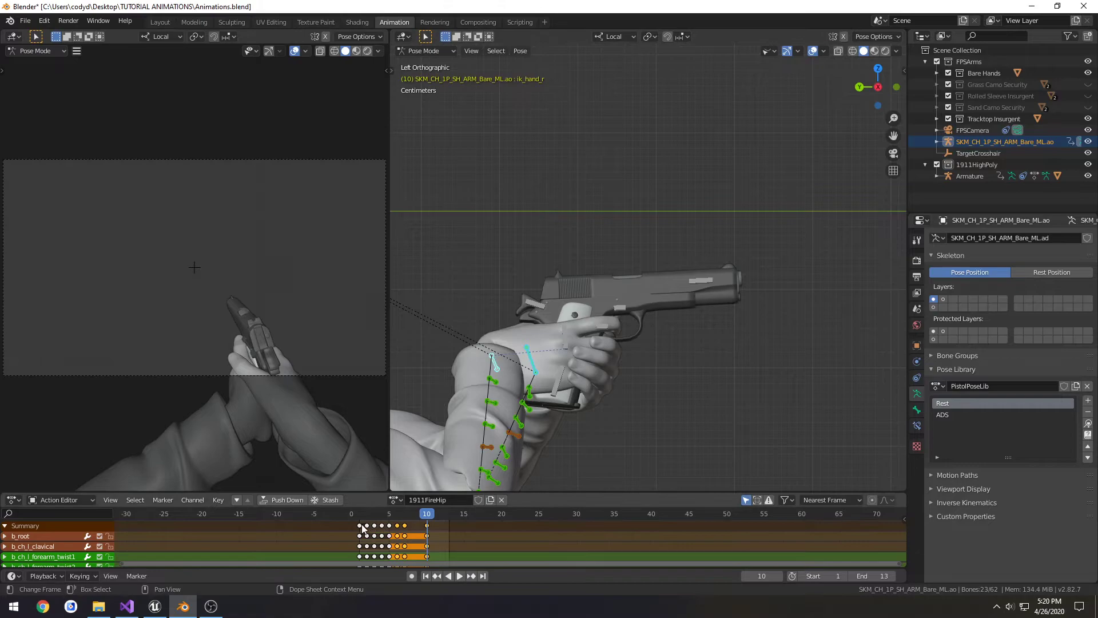
Step: Show the finger bone layer, select all bones, paste the frame 1 keyframes at frame 13, and hide the layer again
shift+click(934, 307)
key(a)
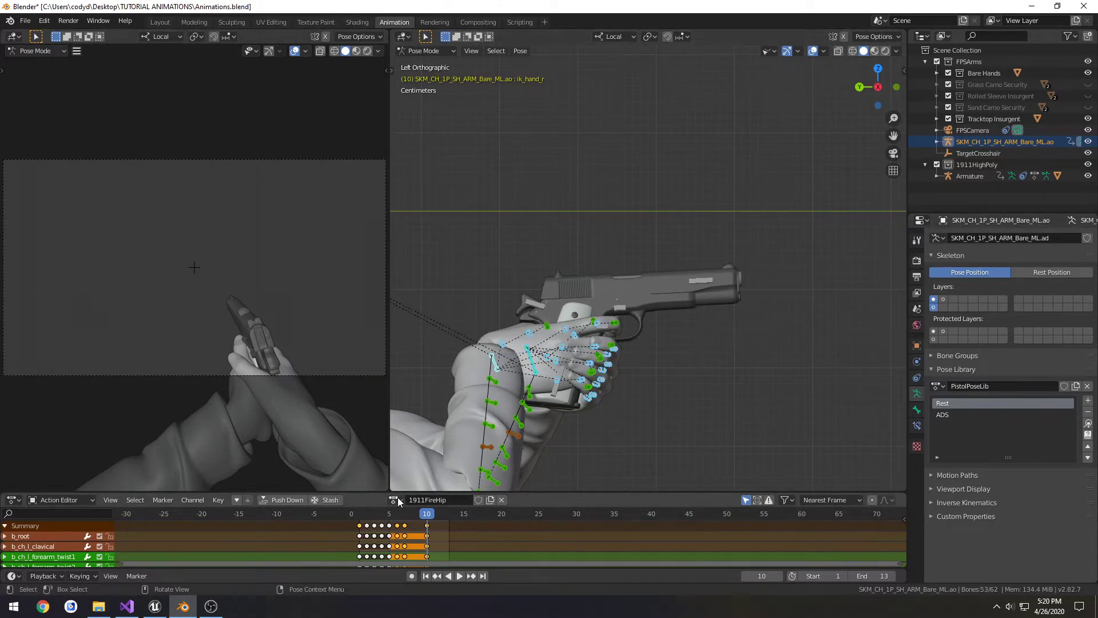
click(359, 524)
drag(425, 512, 449, 513)
key(ctrl+v)
shift+click(934, 307)
Step: Play back the hip-fire animation to check the settle from frame 10 to frame 13
key(space)
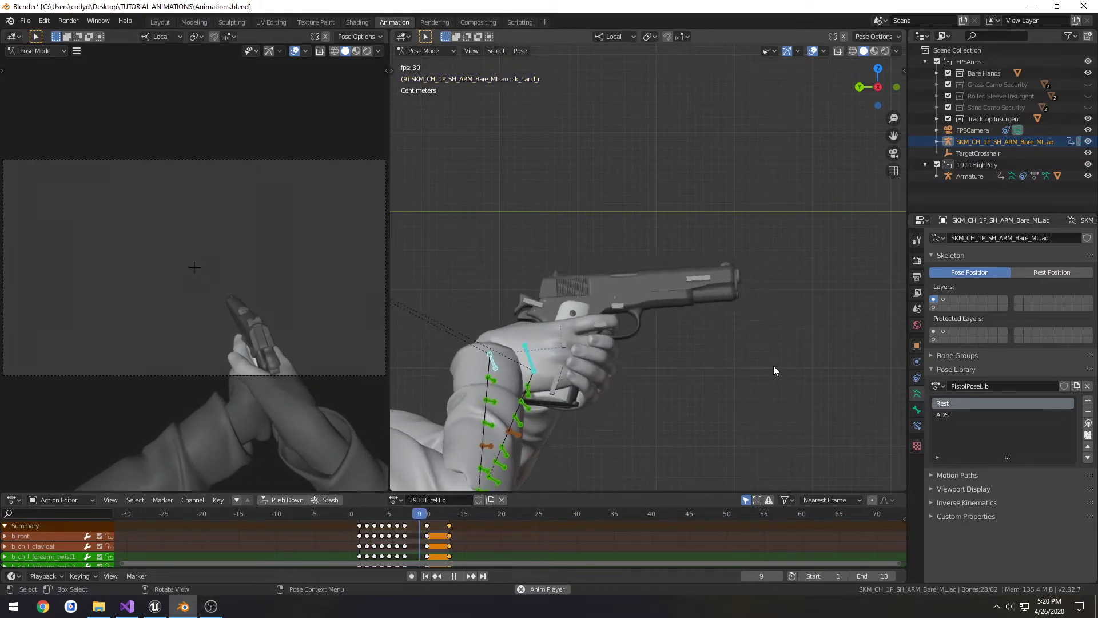
key(space)
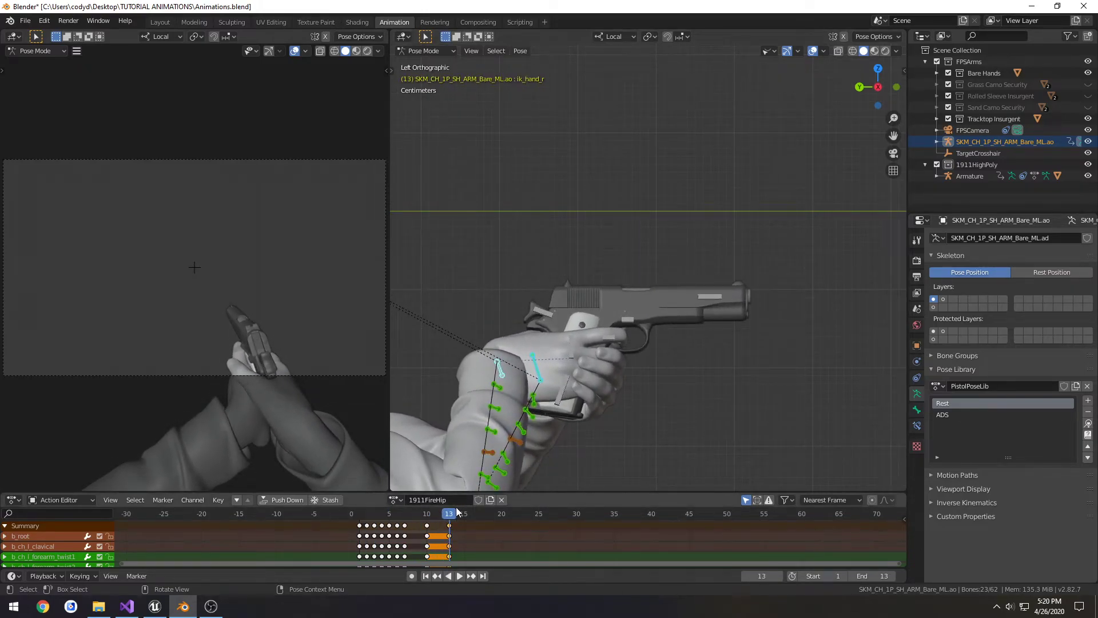
mouse_move(453, 514)
mouse_down()
mouse_move(355, 529)
mouse_move(448, 519)
mouse_up()
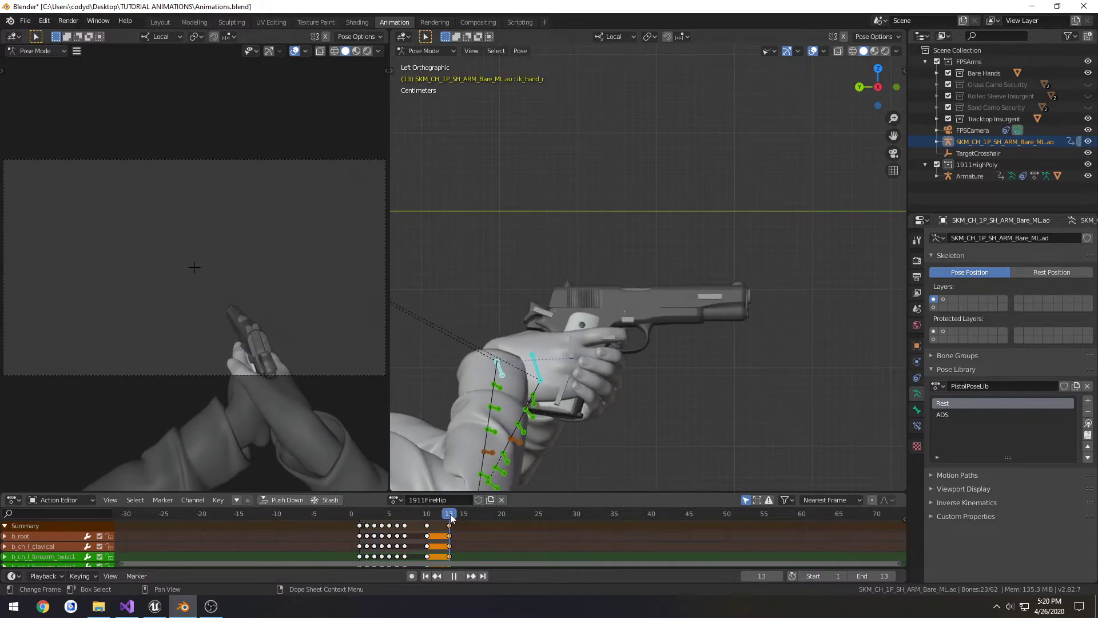
key(space)
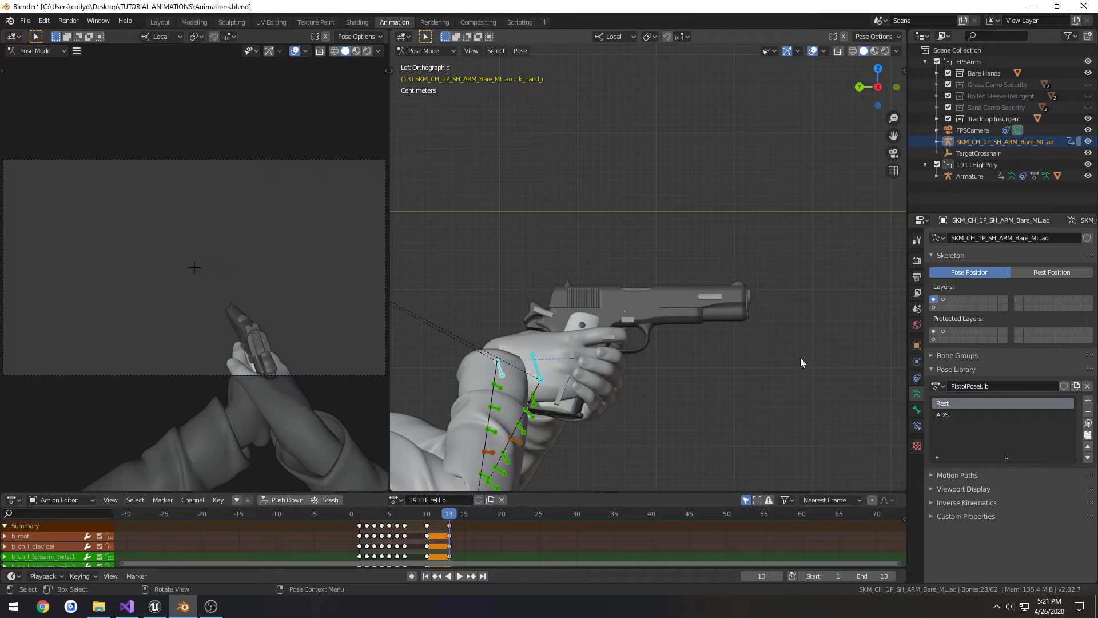
Step: Switch the arms armature to Object Mode and save the Blender file
key(ctrl+Tab)
click(681, 361)
key(ctrl+s)
Step: Start an FBX export and browse to the FPSCharacter folder inside TUTORIAL ANIMATIONS
click(25, 21)
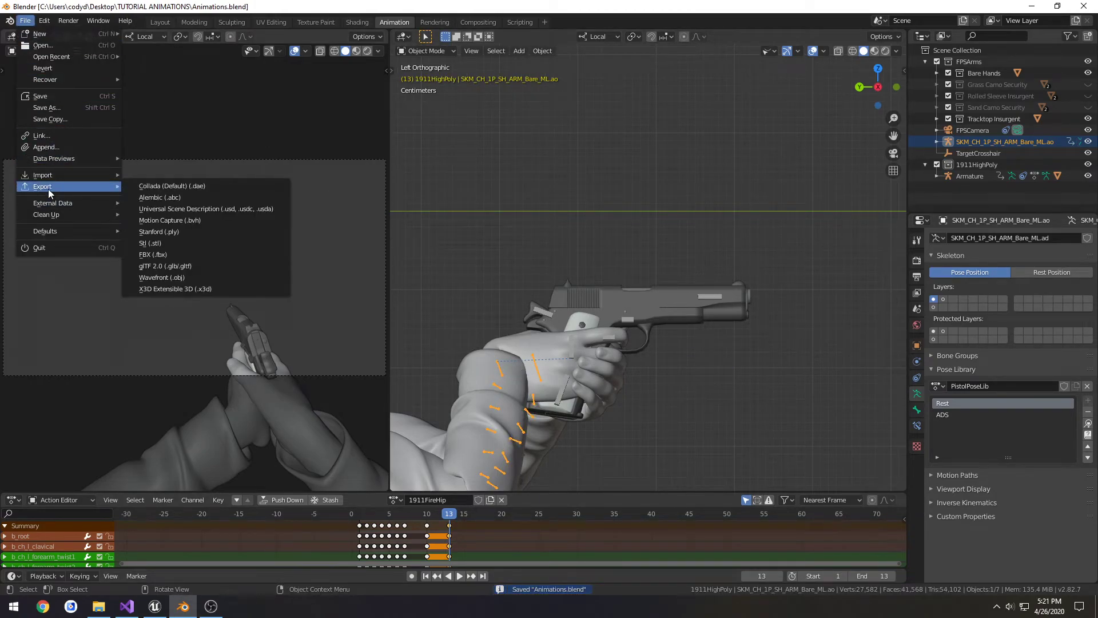
click(25, 20)
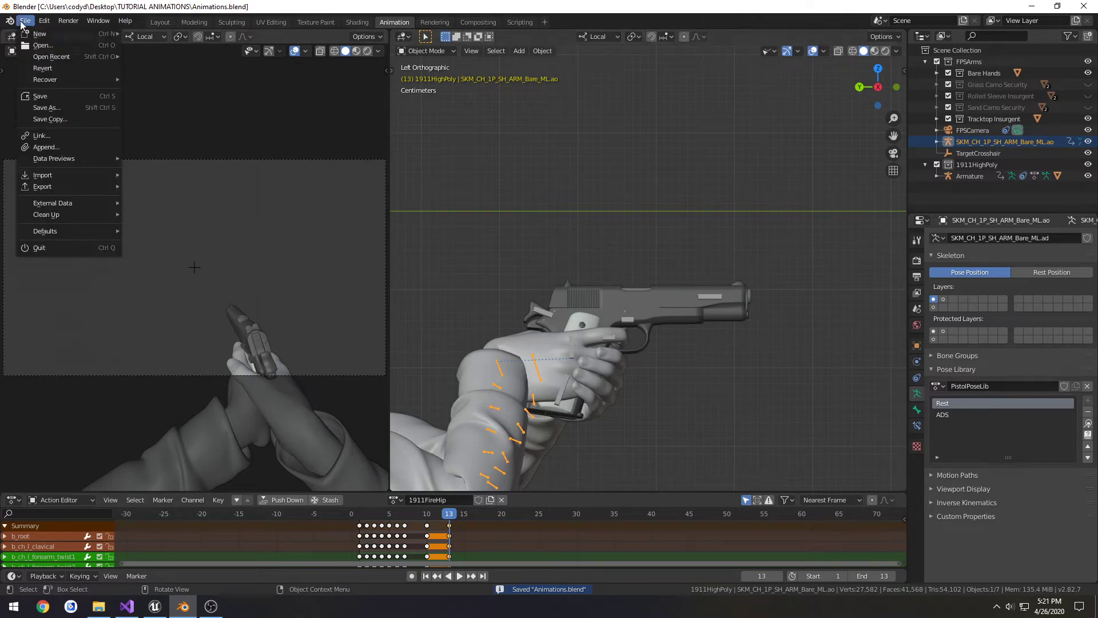
mouse_move(50, 188)
click(163, 254)
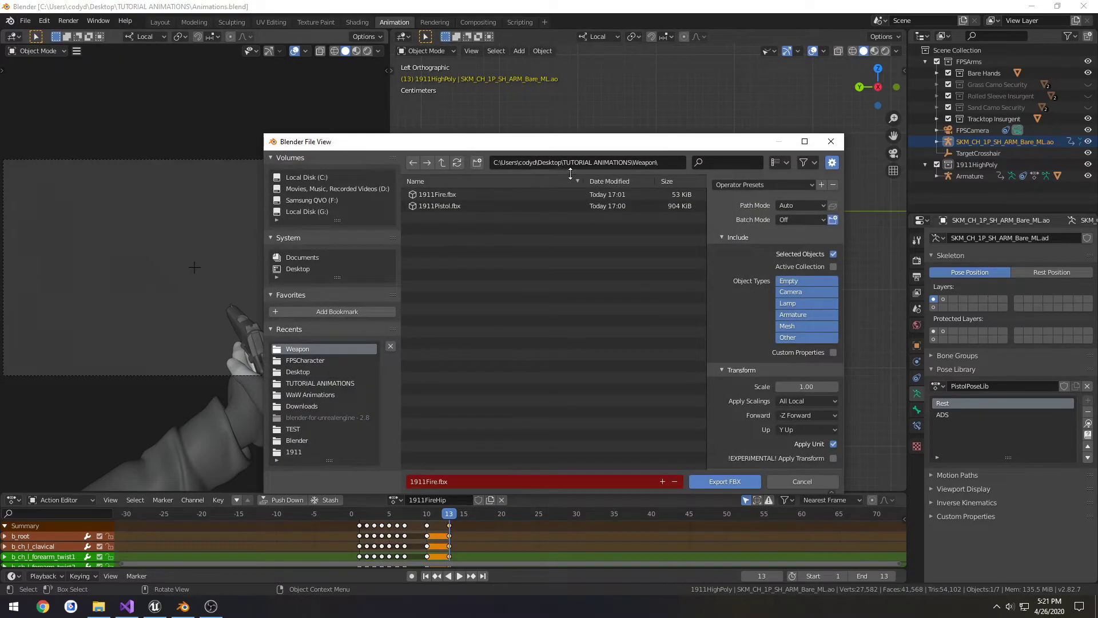
double_click(679, 165)
key(BackSpace)
key(Return)
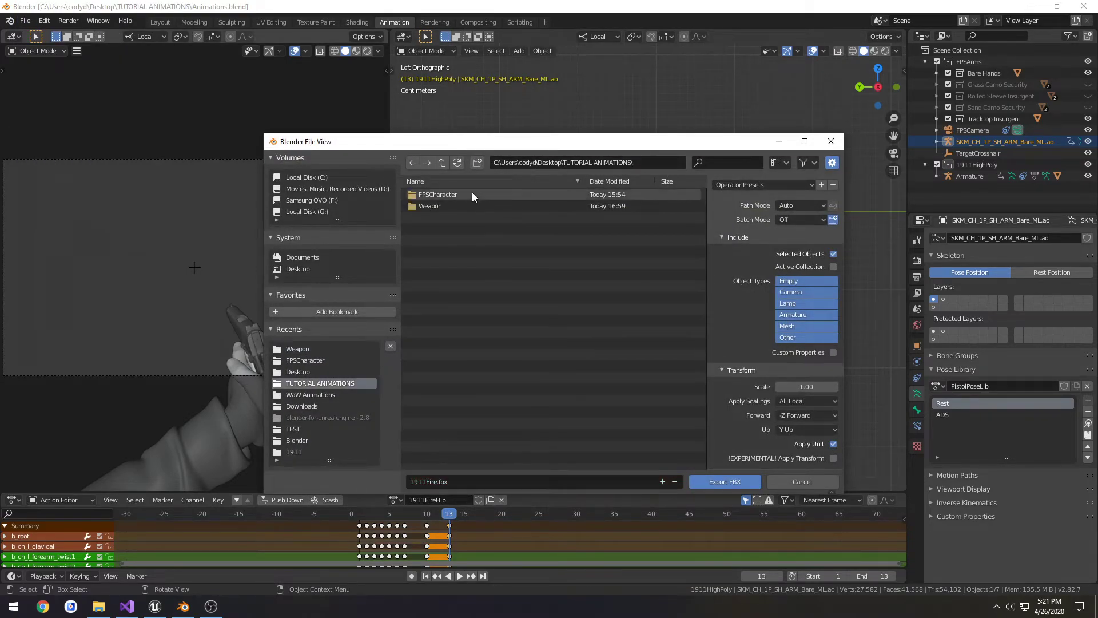
double_click(472, 193)
Step: Name the export file 1911FireHip.fbx, basing the name on the existing 1911ADSFire.fbx
click(452, 482)
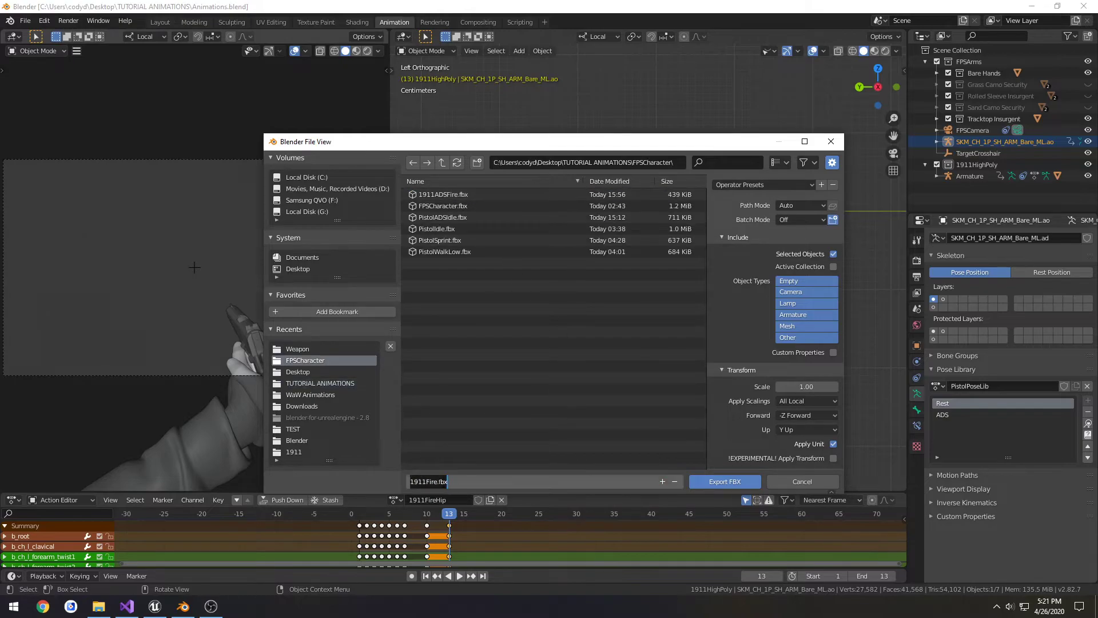
click(445, 194)
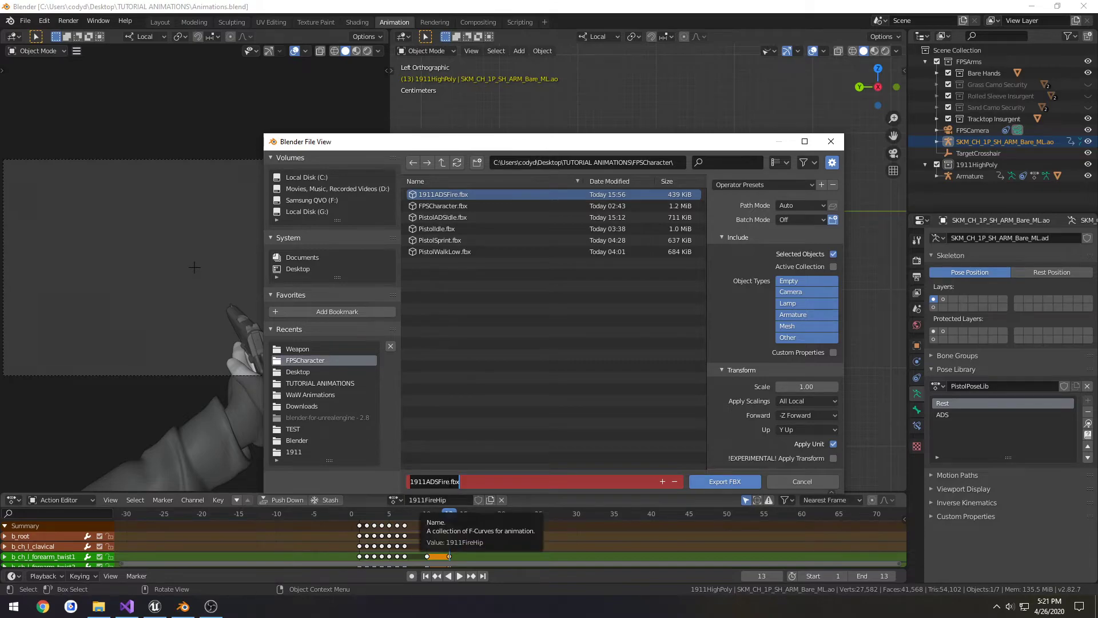
drag(449, 481, 431, 482)
key(BackSpace)
text(FireHip)
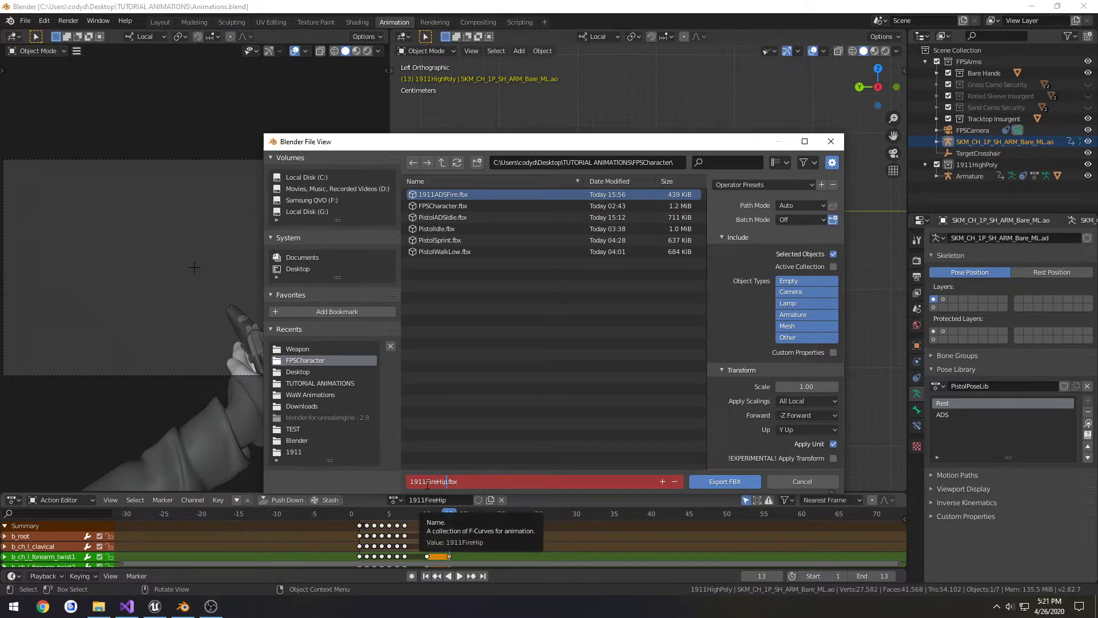
key(Return)
Step: Apply the saved FBX export preset, review its options, and export the arms animation
click(749, 184)
click(746, 213)
scroll(740, 354, down, 2)
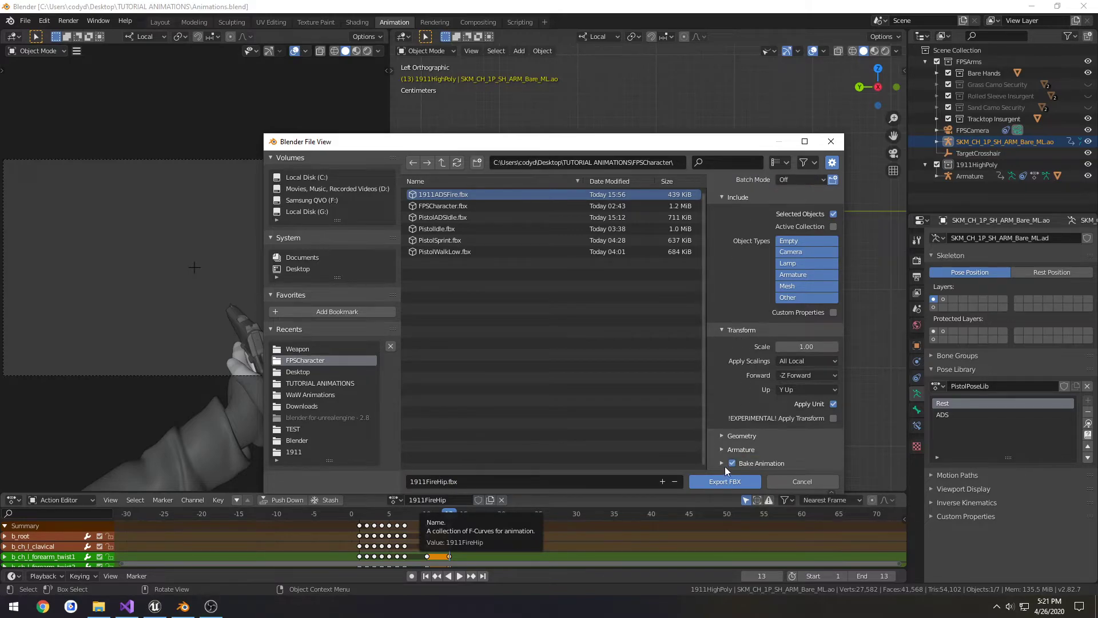
scroll(732, 439, down, 2)
scroll(732, 438, up, 4)
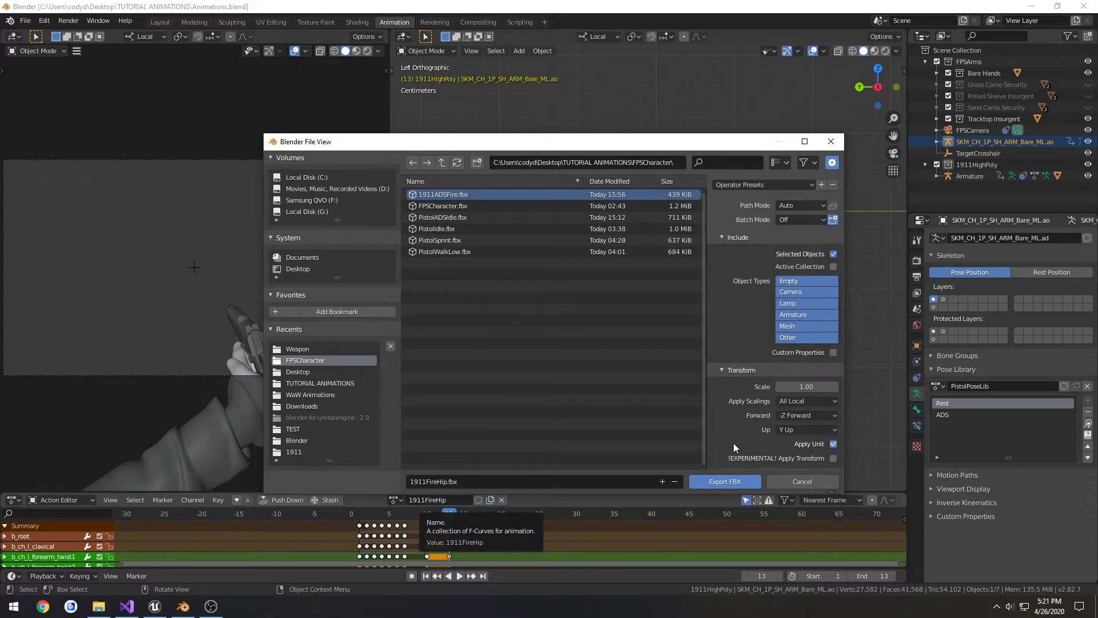
click(715, 484)
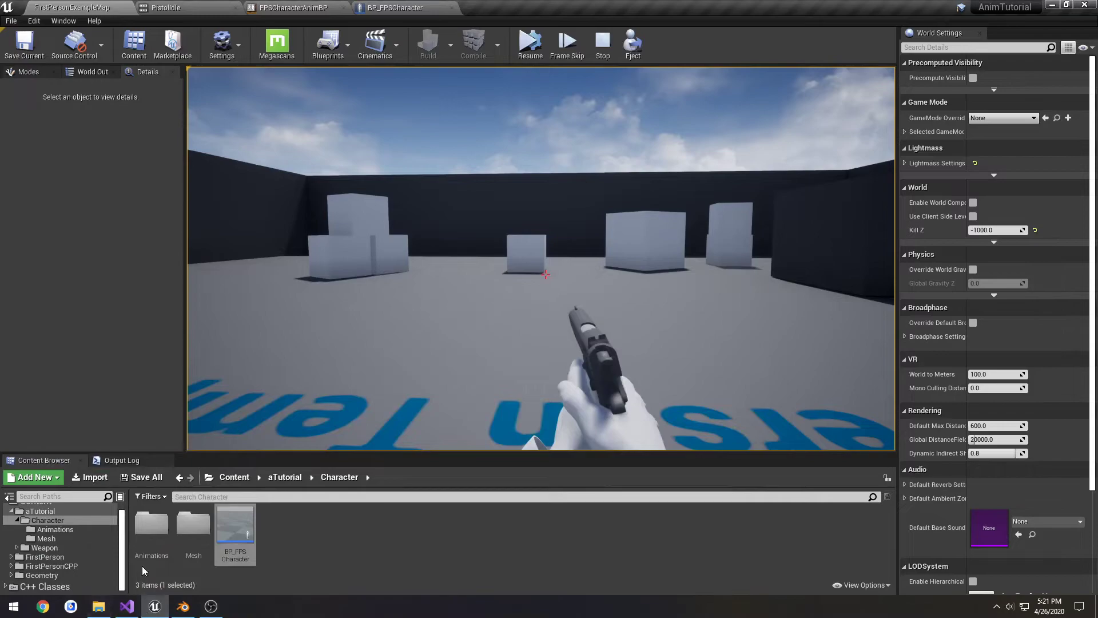
Step: In Unreal Editor, open the character's Animations folder, and open Desktop > TUTORIAL ANIMATIONS > FPSCharacter in File Explorer
double_click(146, 557)
click(98, 606)
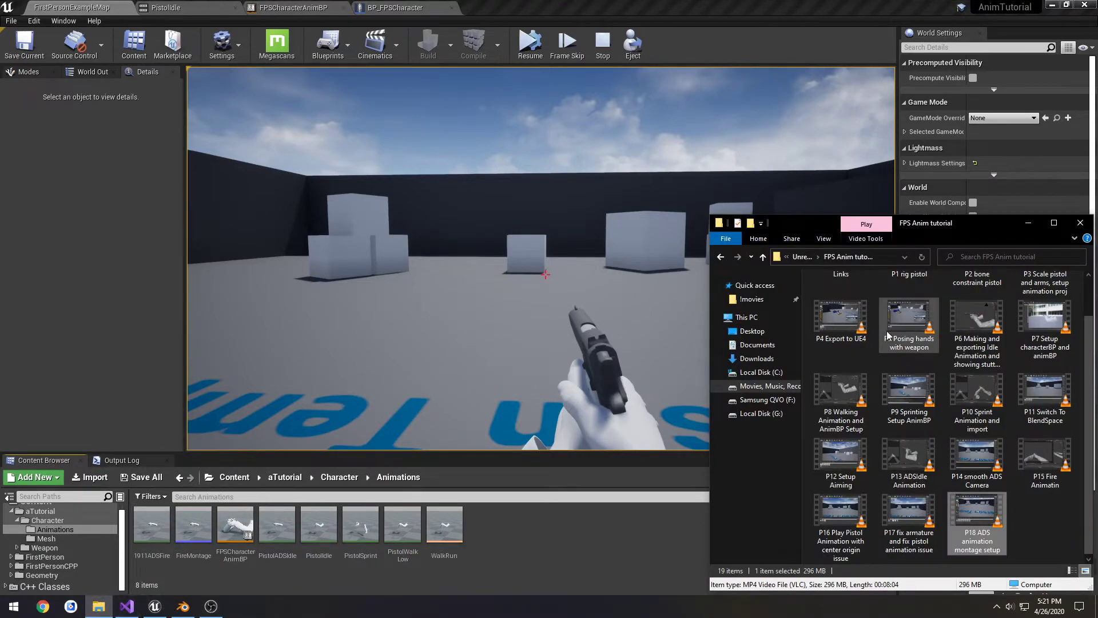
click(767, 331)
double_click(873, 431)
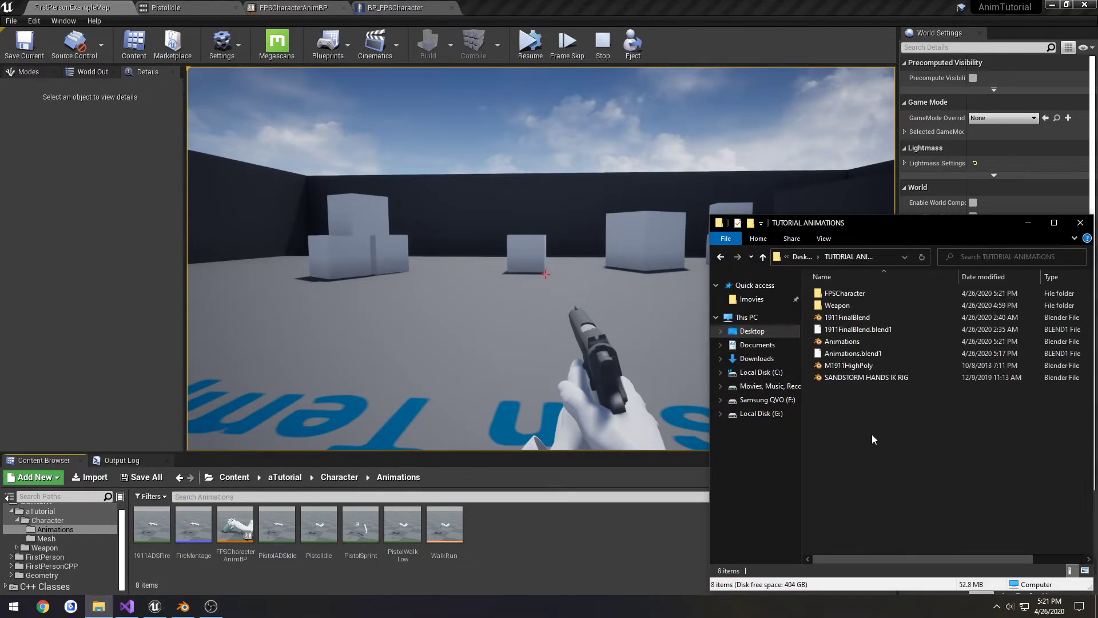
double_click(869, 294)
Step: Import 1911FireHip.fbx into the Animations folder using FPSCharacter_Skeleton
drag(860, 310, 517, 529)
click(629, 166)
click(607, 279)
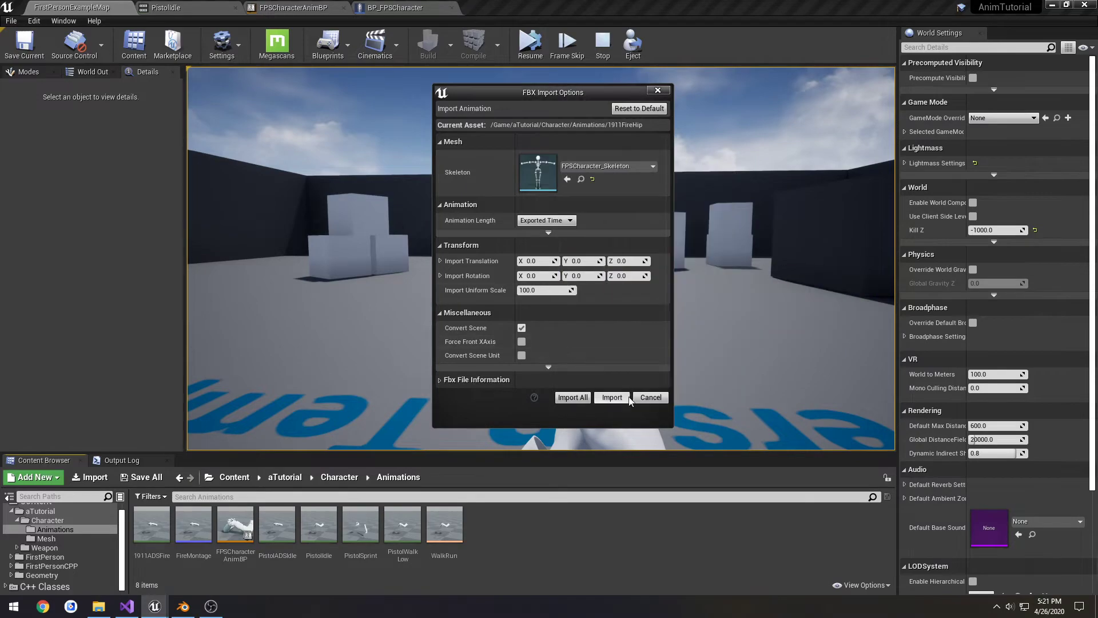
click(613, 396)
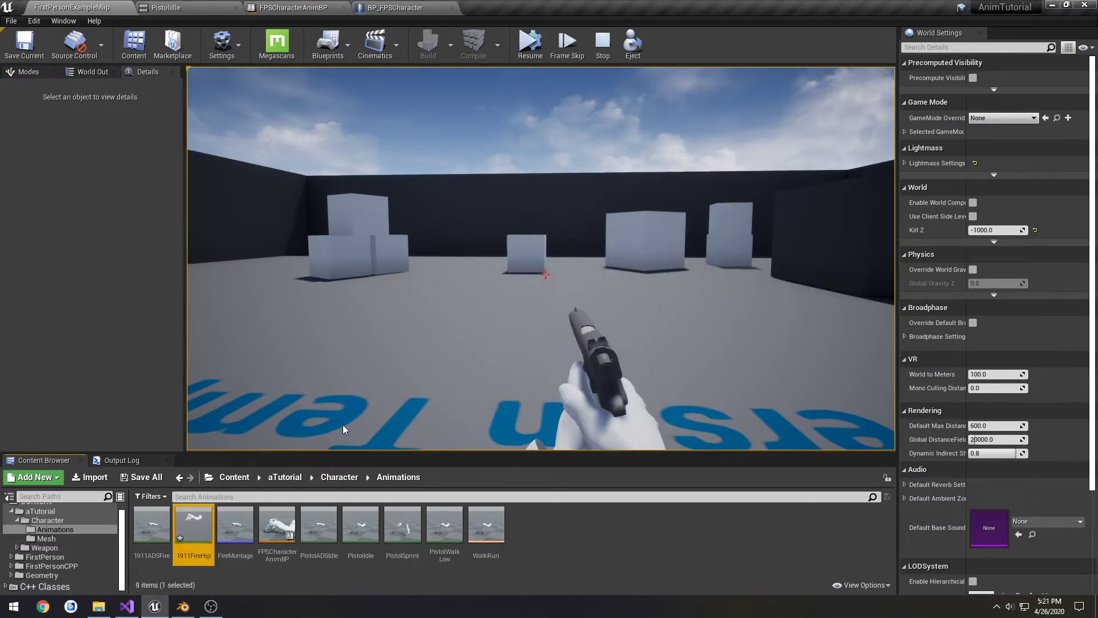
Step: Preview the imported 1911FireHip animation and compare its size with 1911ADSFire
double_click(193, 525)
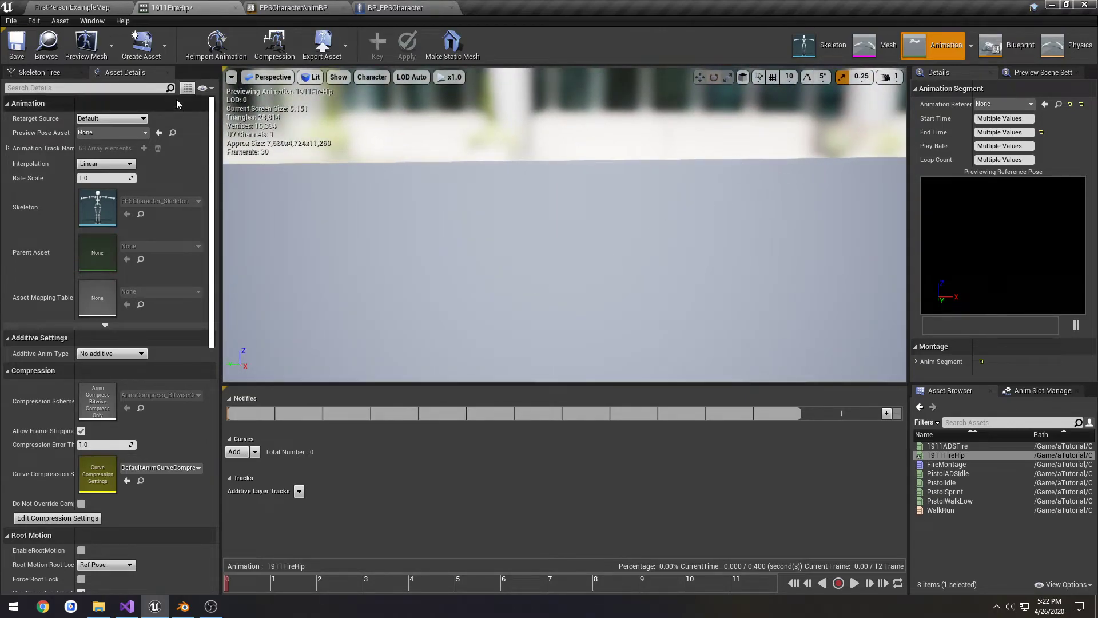
click(234, 8)
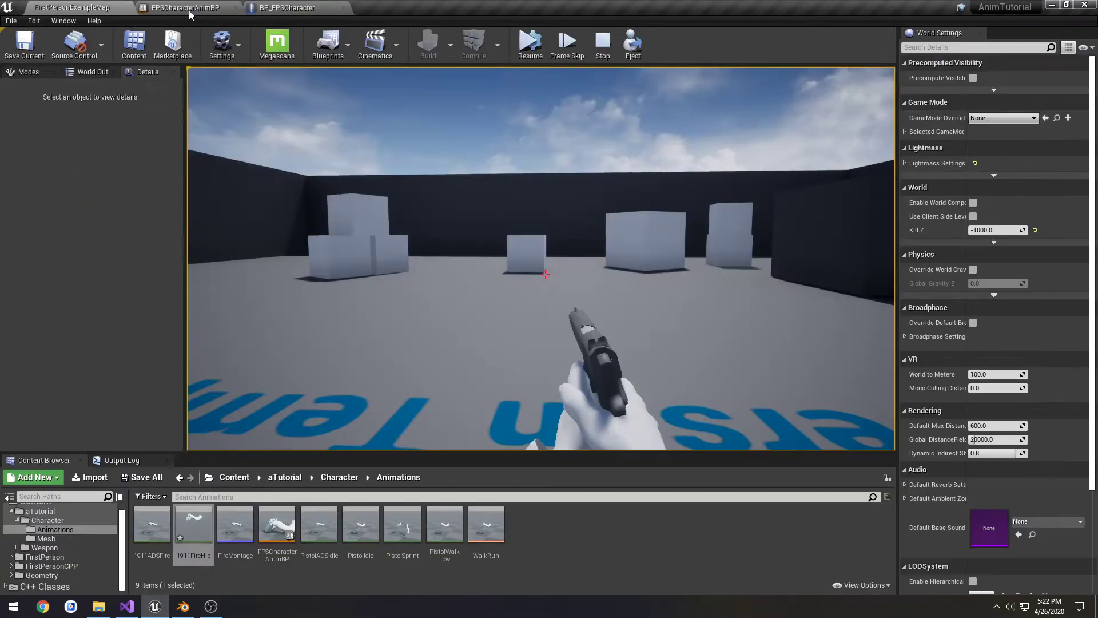
double_click(153, 534)
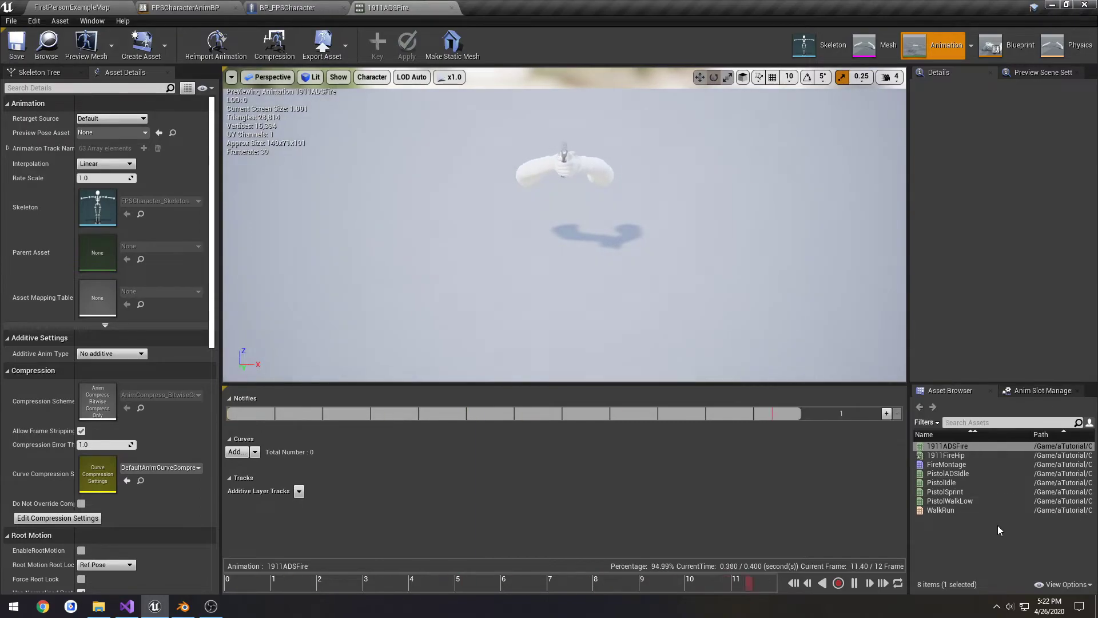
click(972, 455)
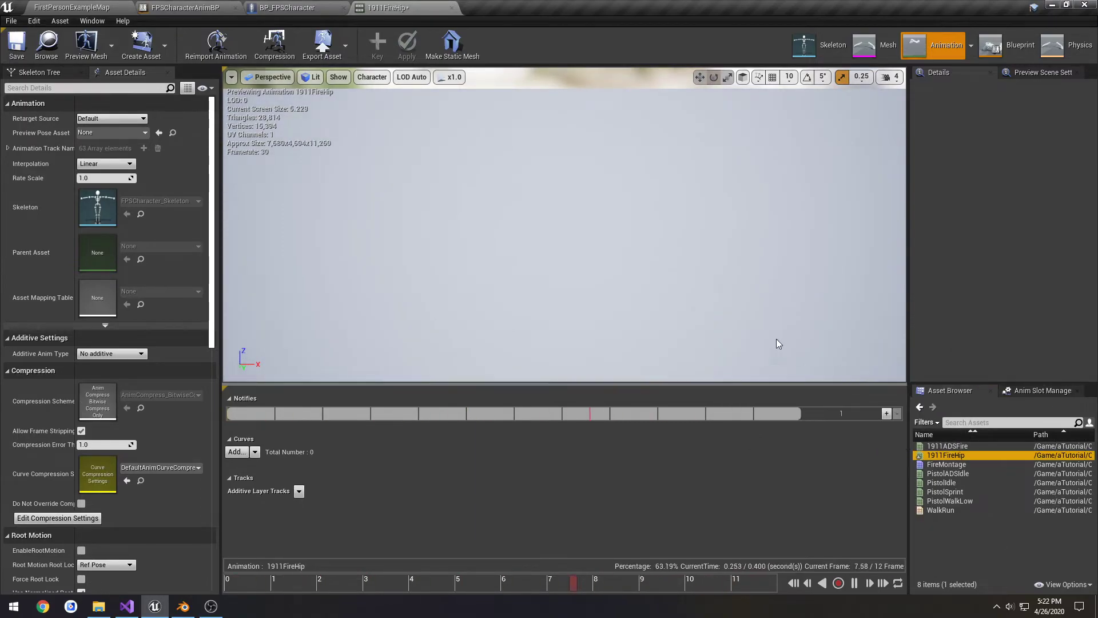
click(968, 445)
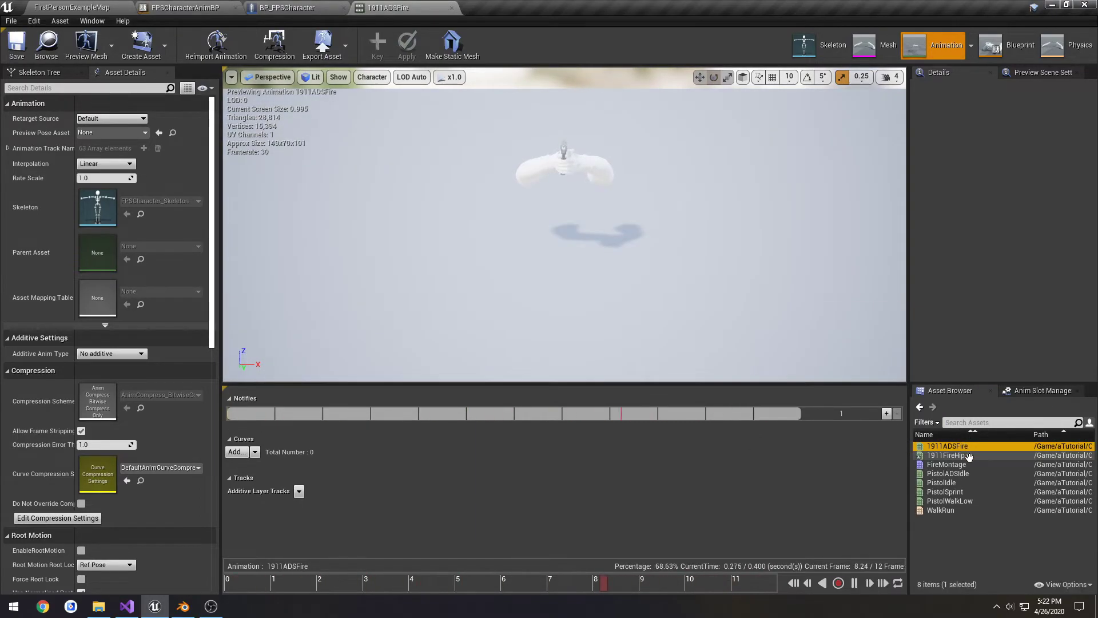
click(967, 455)
Step: Select the root bone SKM_CH_1P_SH_ARM_Bare_ML_ao in 1911FireHip's skeleton tree and inspect it in the preview
click(40, 72)
click(65, 102)
alt+drag(564, 224, 782, 199)
right_drag(652, 209, 626, 164)
click(891, 78)
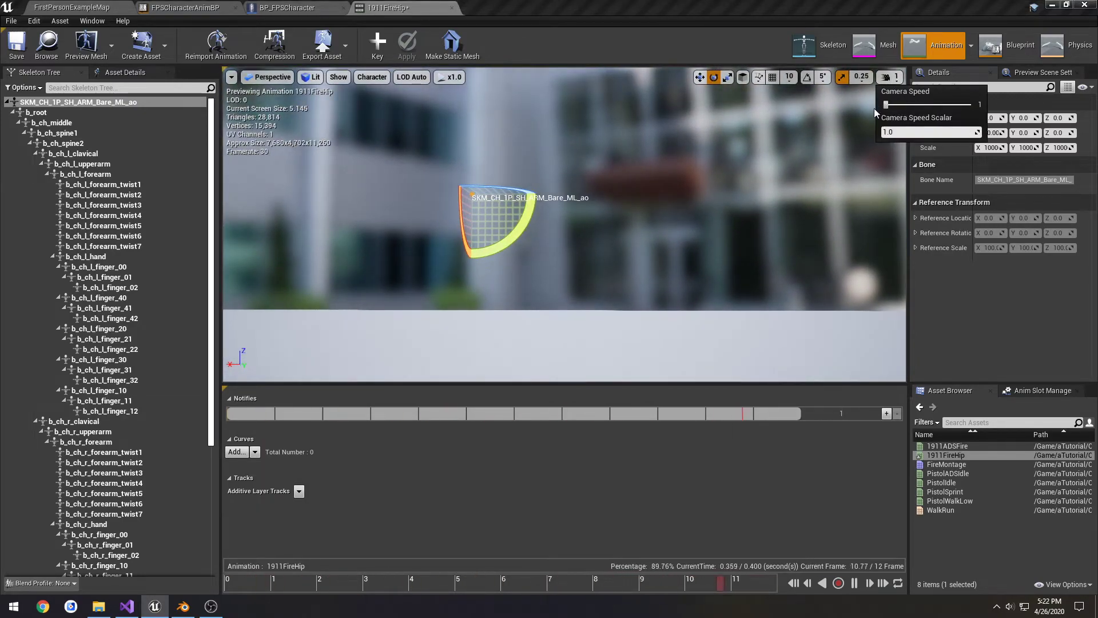
right_drag(864, 112, 773, 87)
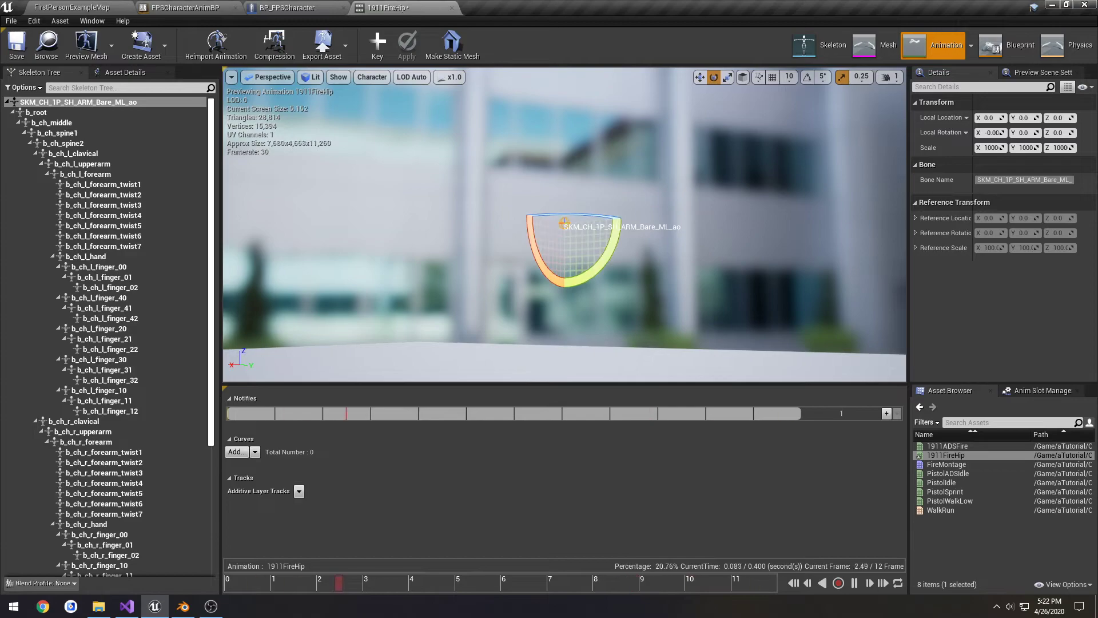
Step: Try setting the root bone's scale to 1 on X, Y and Z and check the preview
click(989, 147)
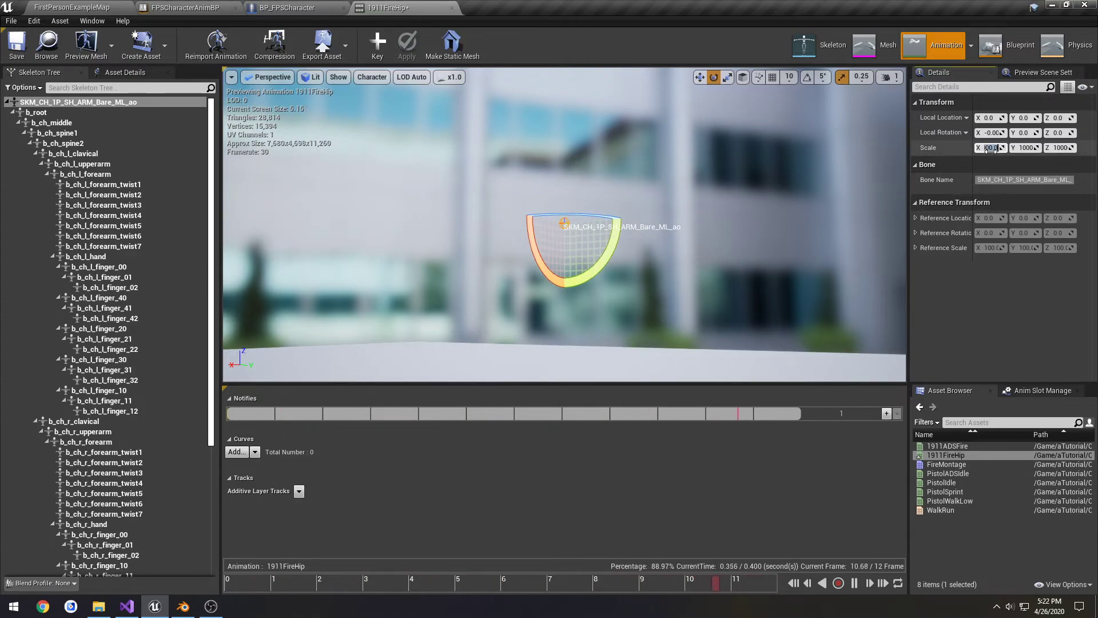
text(1)
key(Tab)
text(1)
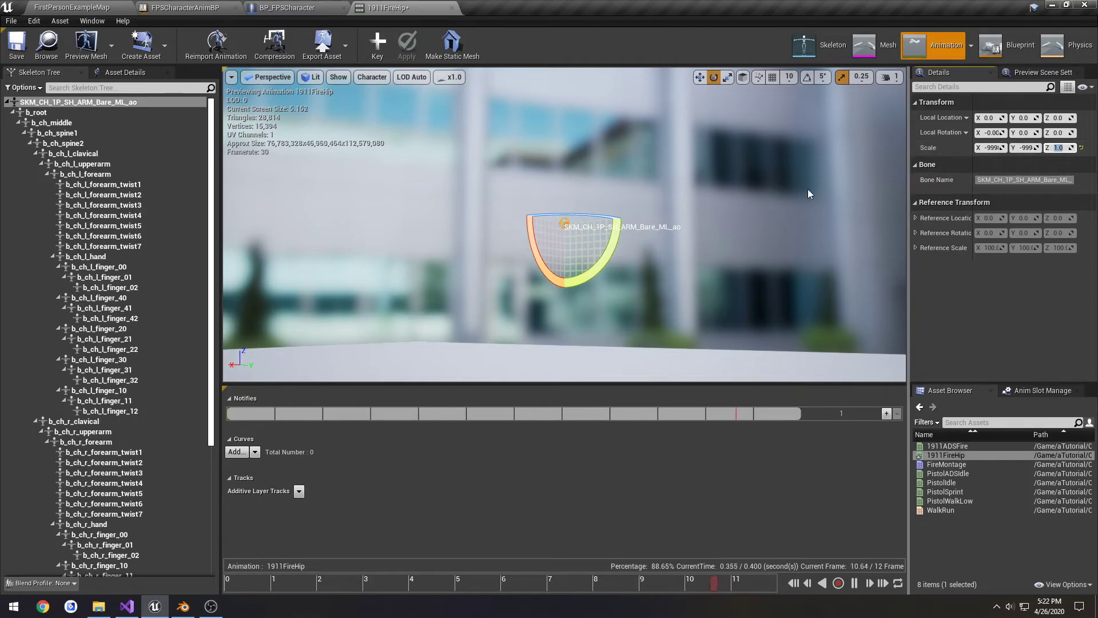
mouse_move(694, 205)
right_down()
mouse_move(695, 228)
mouse_move(695, 205)
right_up()
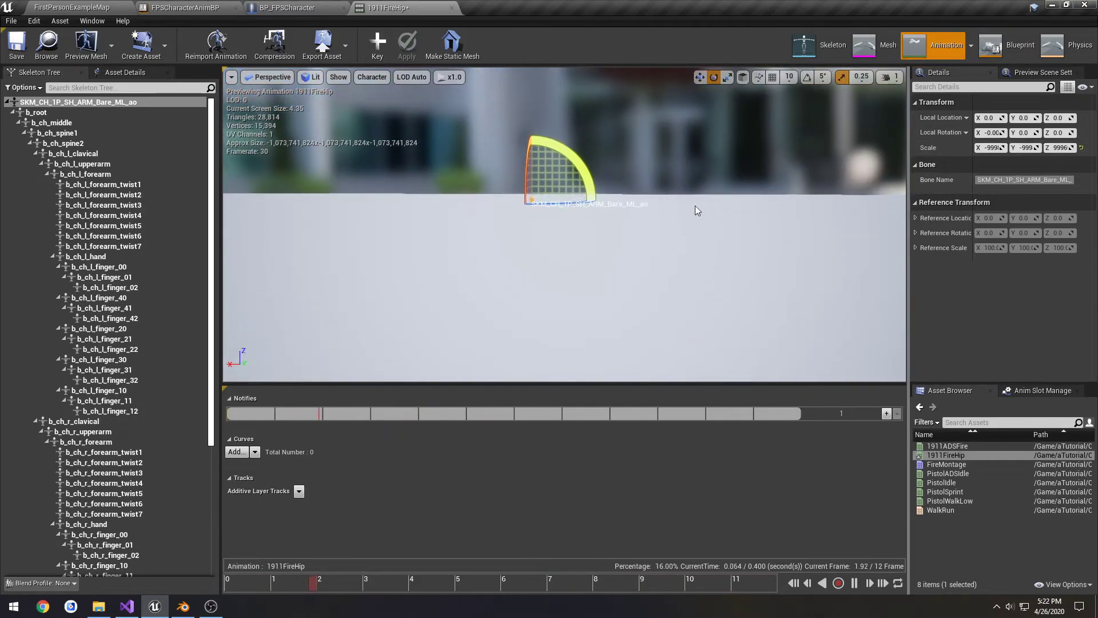
Step: Compare the root bone's scale across the 1911ADSFire, PistolADSIdle and 1911FireHip animations
double_click(965, 446)
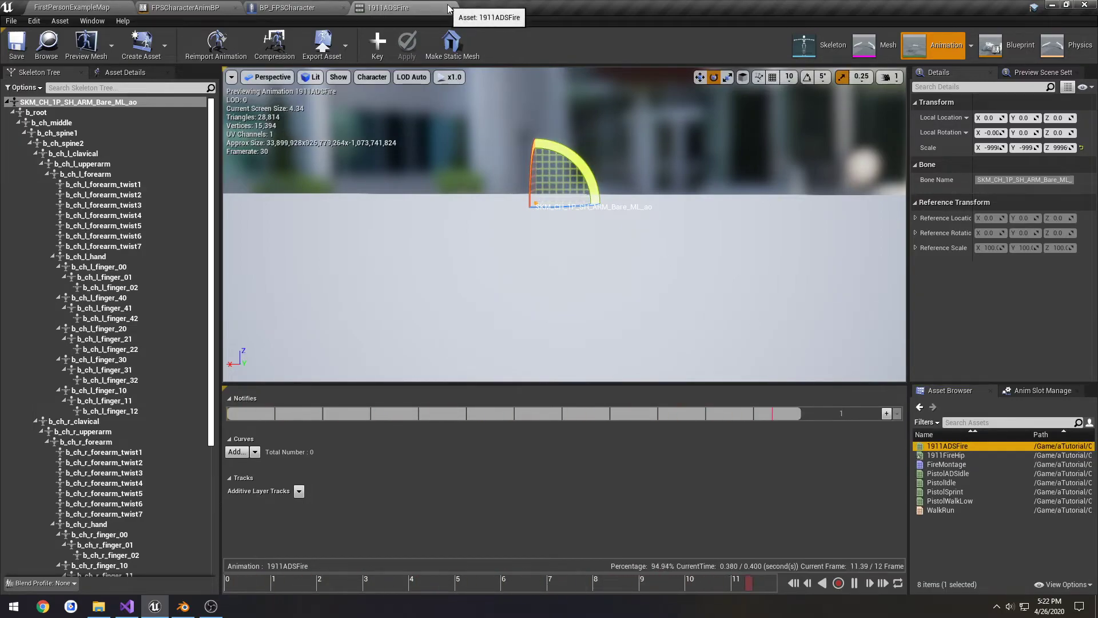
click(451, 8)
click(74, 7)
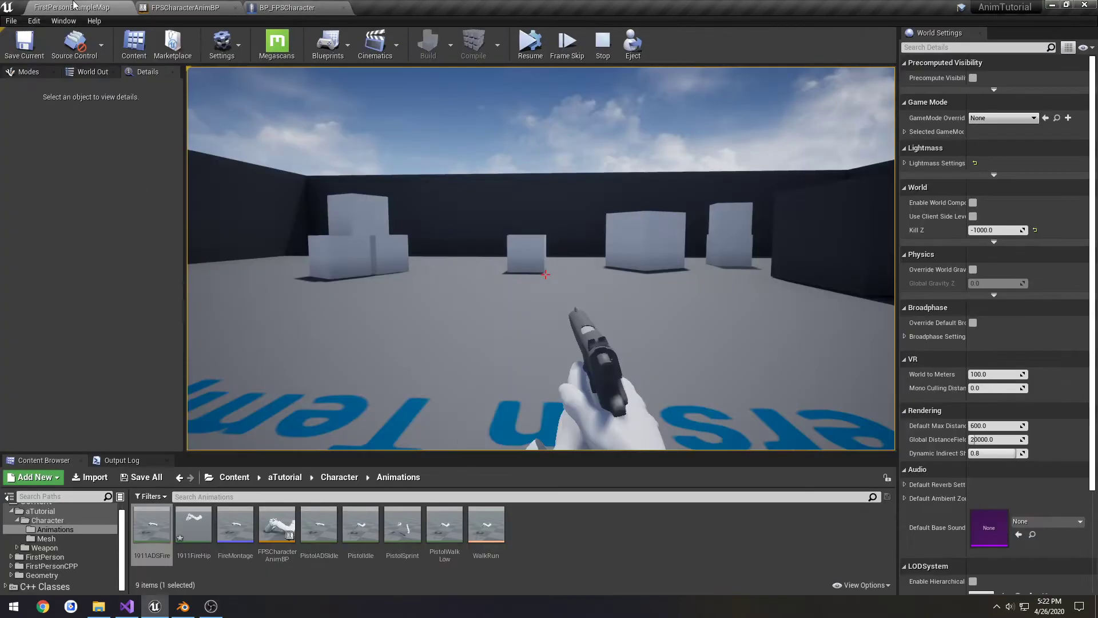
double_click(151, 523)
click(78, 101)
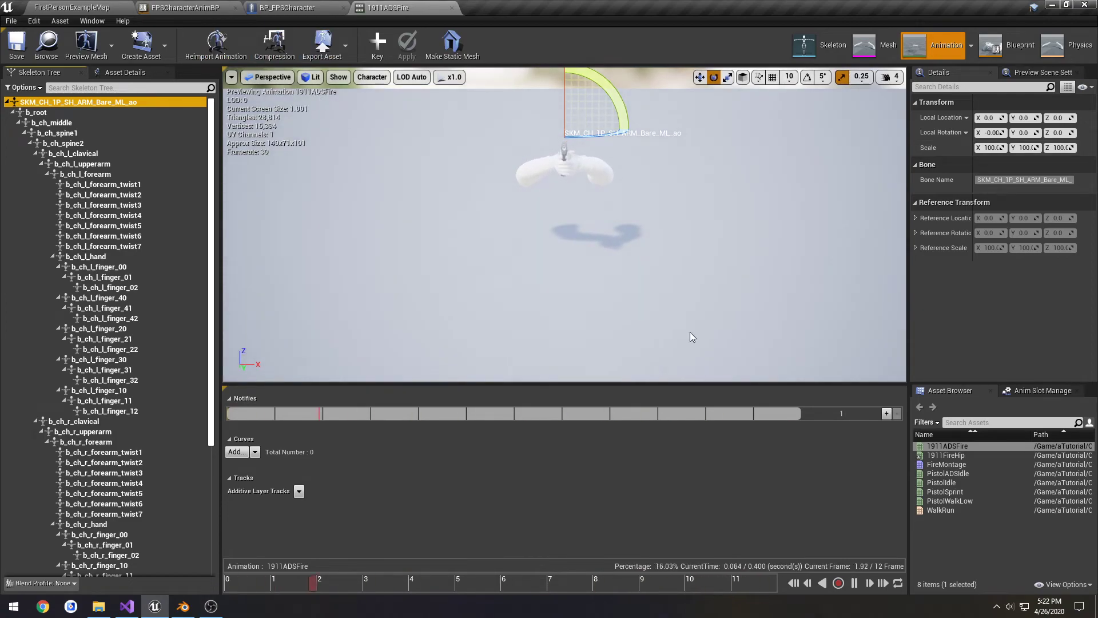
click(972, 473)
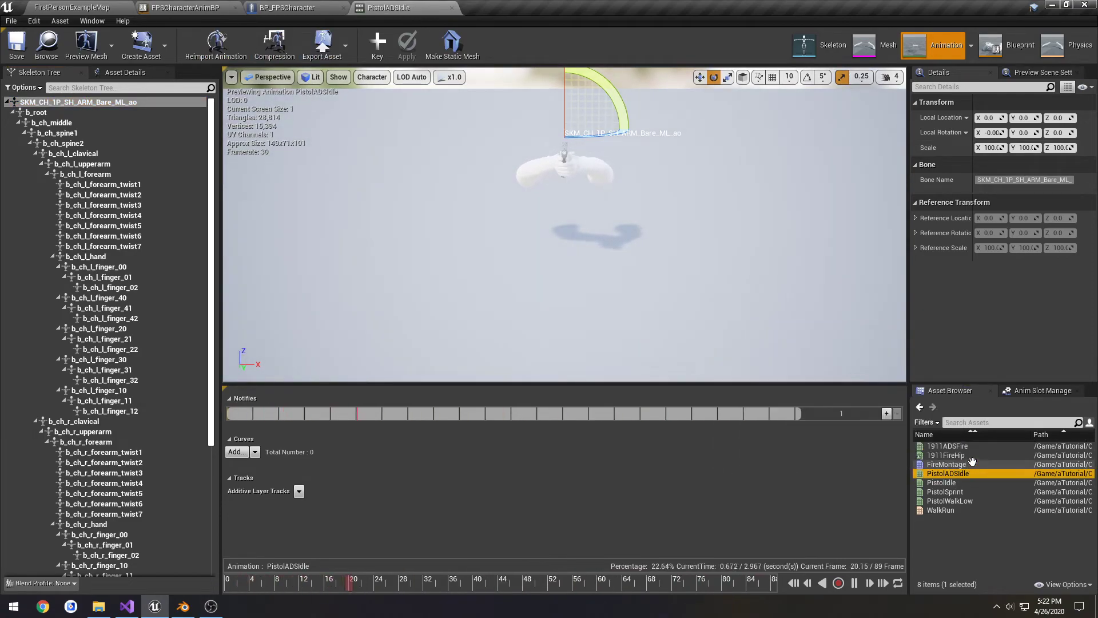
click(971, 455)
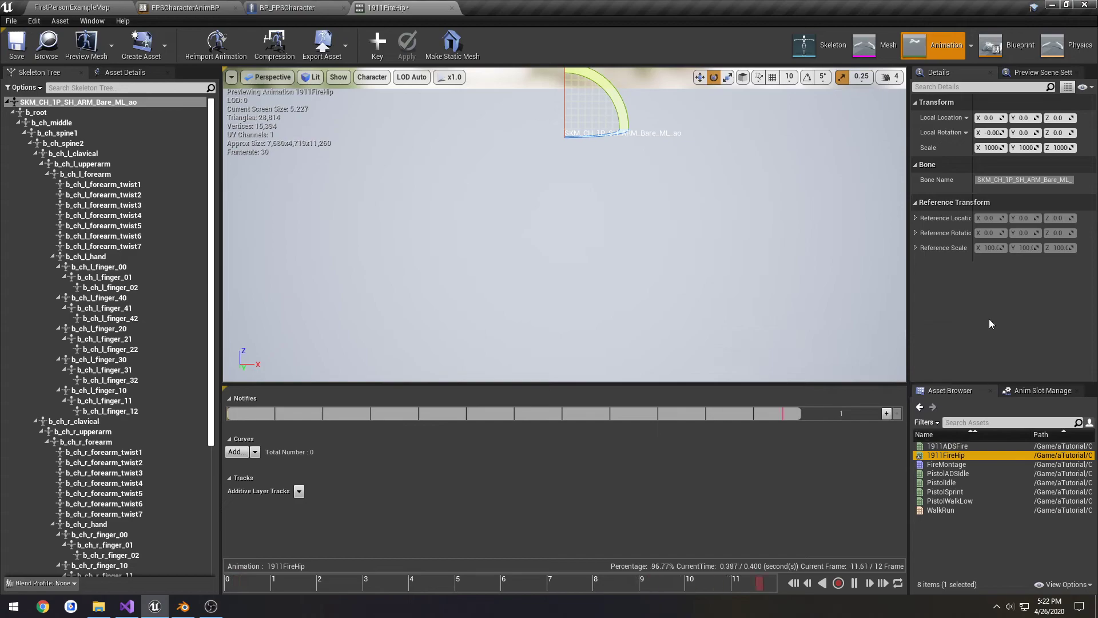
Step: Try setting the root bone's scale to 100 in 1911FireHip and close the animation editor
key(Tab)
text(100100)
key(Return)
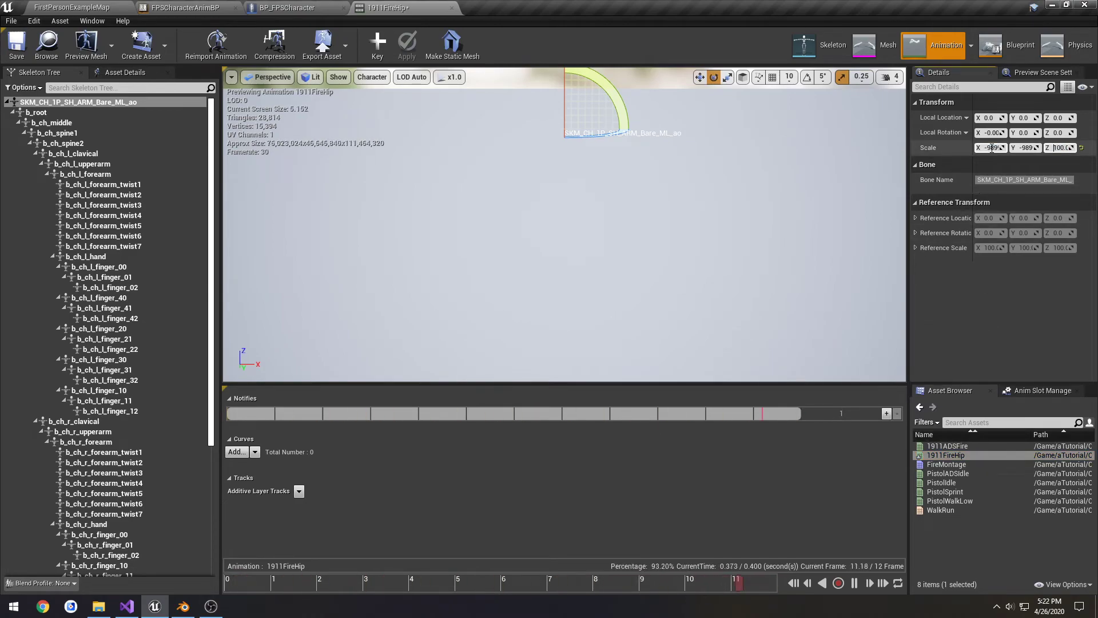
text(9898)
key(shift+Tab)
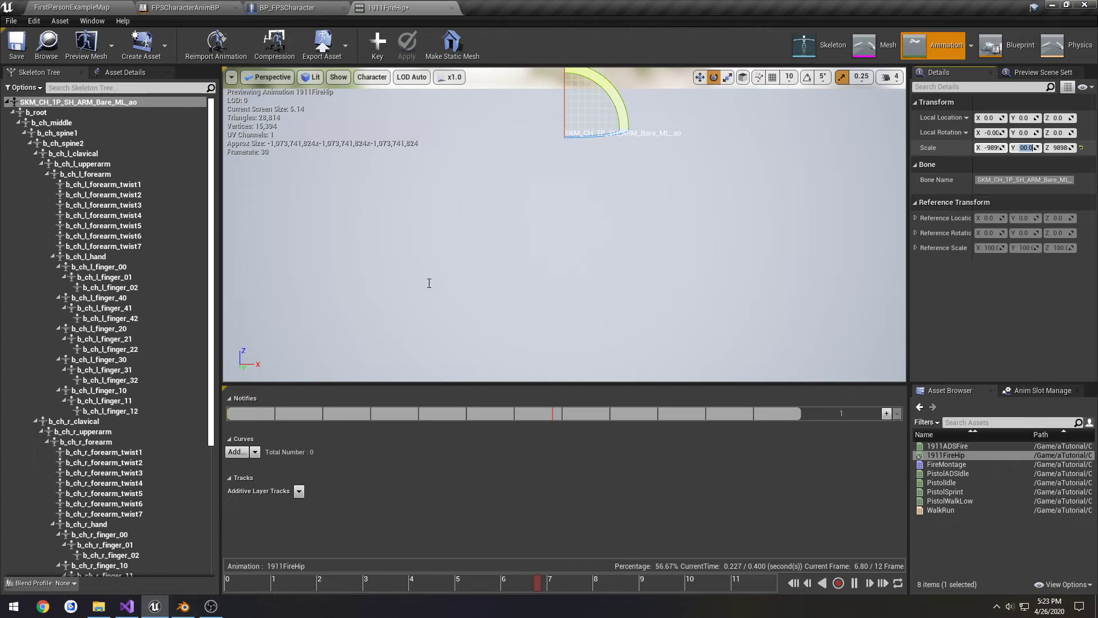
click(991, 148)
click(991, 148)
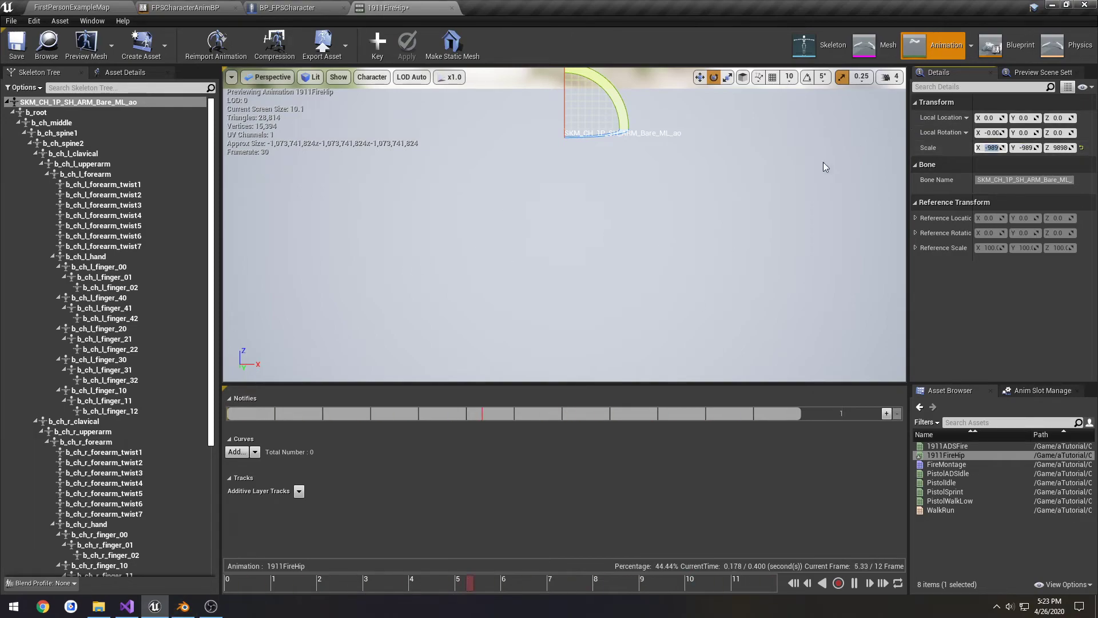
click(452, 8)
Step: Stop the play session and delete the 1911FireHip animation from the Animations folder
click(170, 556)
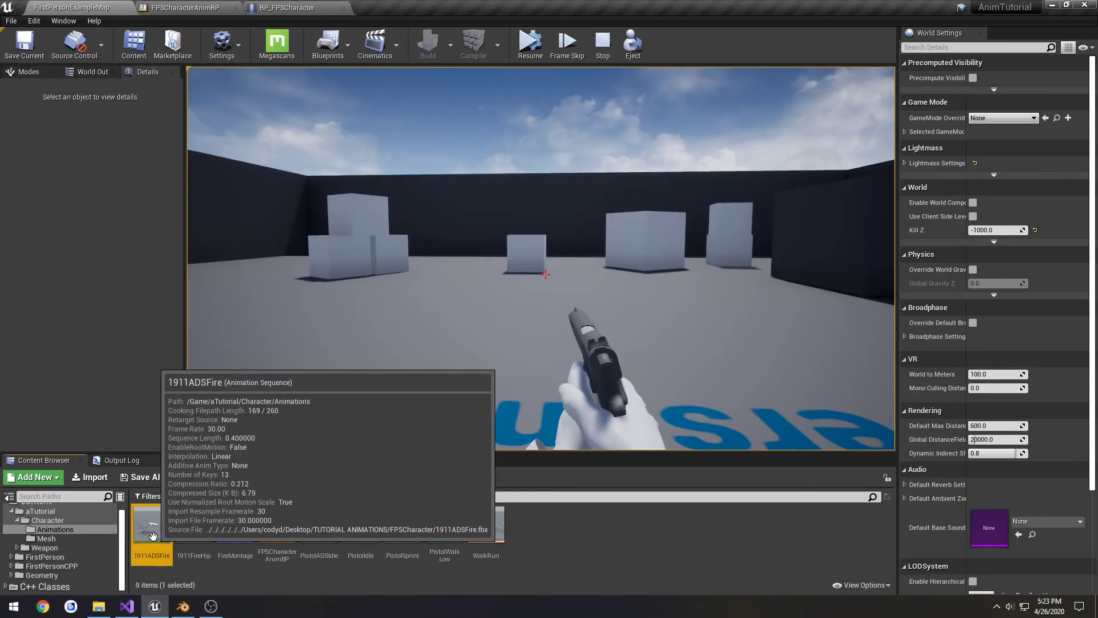
click(204, 528)
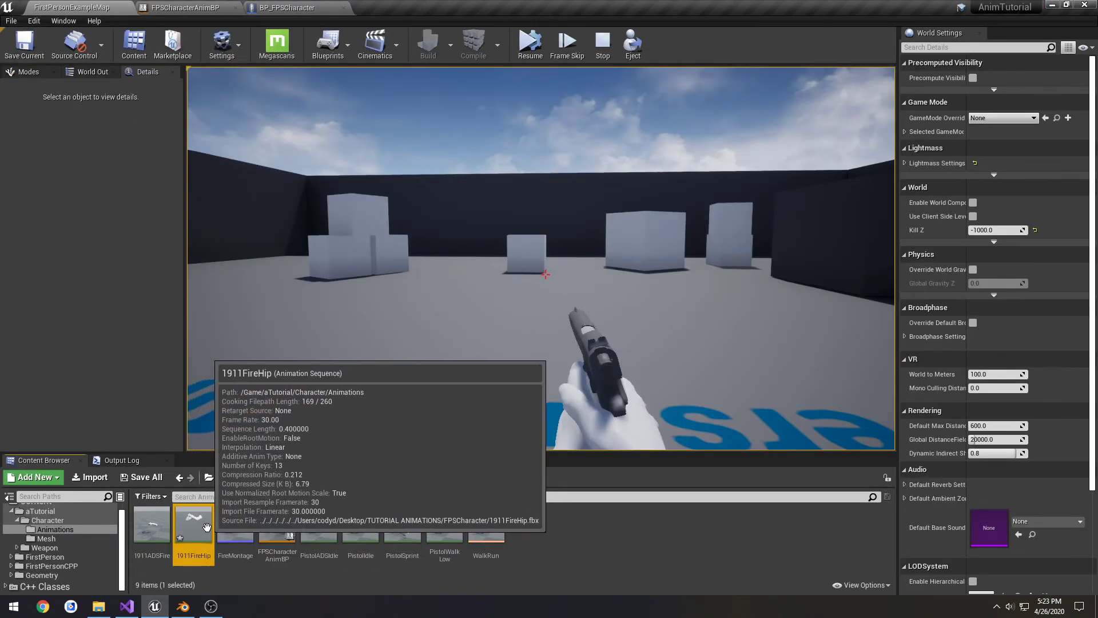
key(Delete)
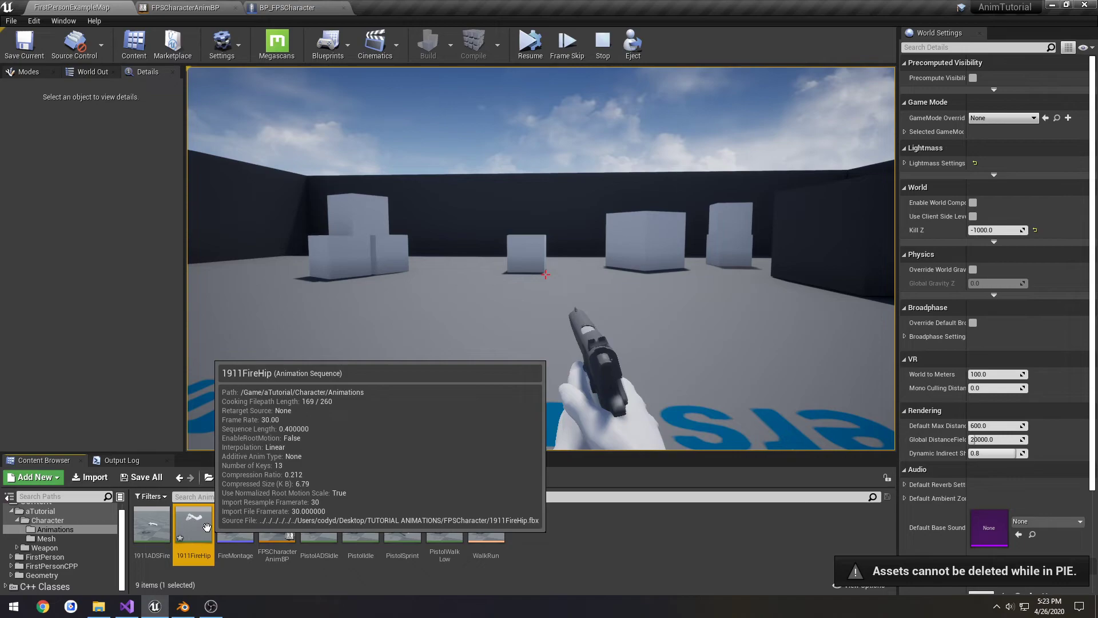
click(599, 44)
double_click(195, 526)
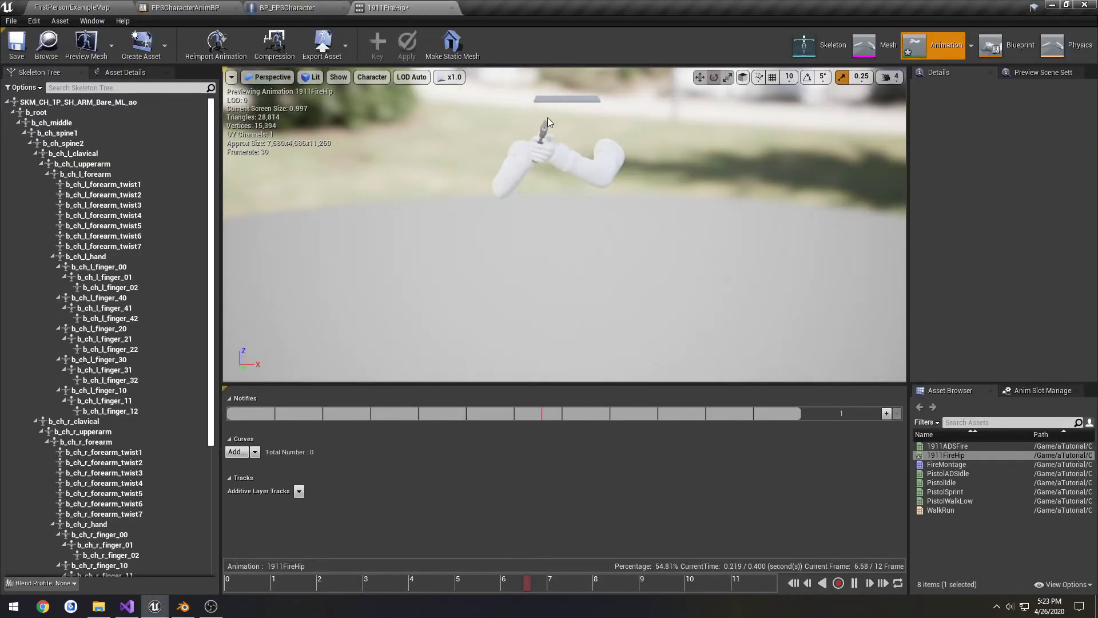
click(451, 7)
click(71, 8)
click(194, 526)
key(Delete)
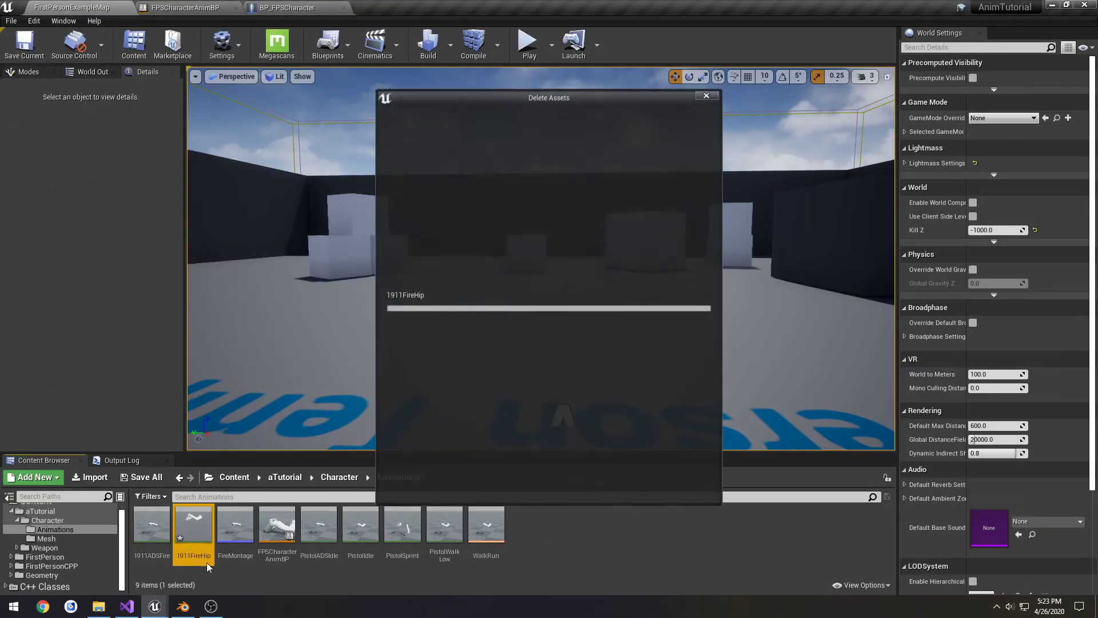
click(468, 485)
Step: Import 1911FireHip.fbx into the Animations folder with an import uniform scale of 1.0 and FPSCharacter_Skeleton as the skeleton
click(98, 606)
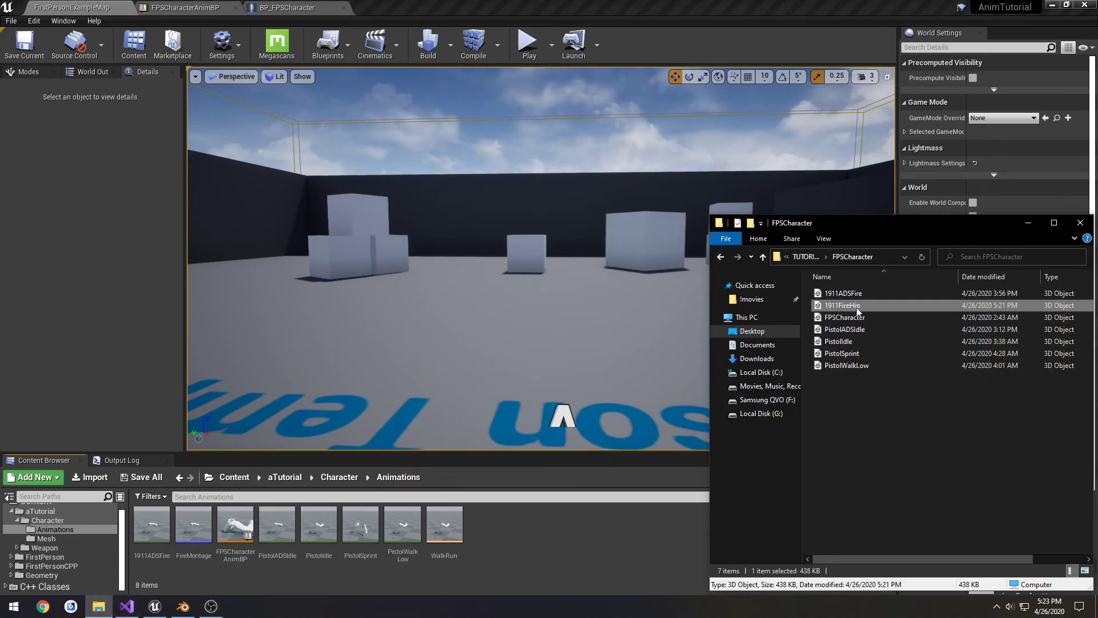
drag(858, 306, 552, 549)
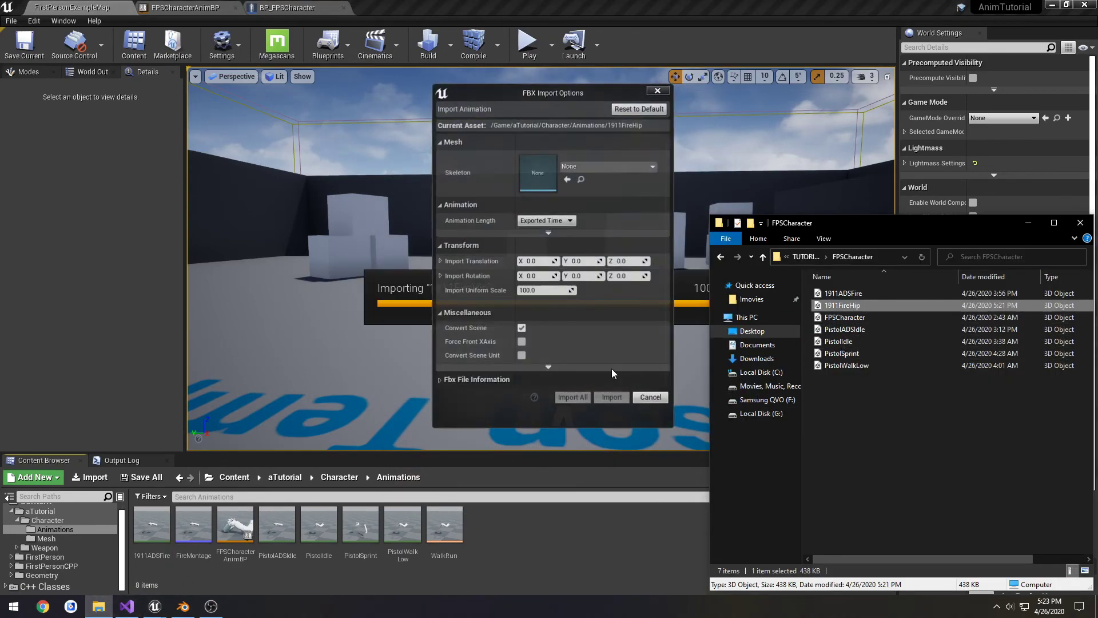
click(525, 291)
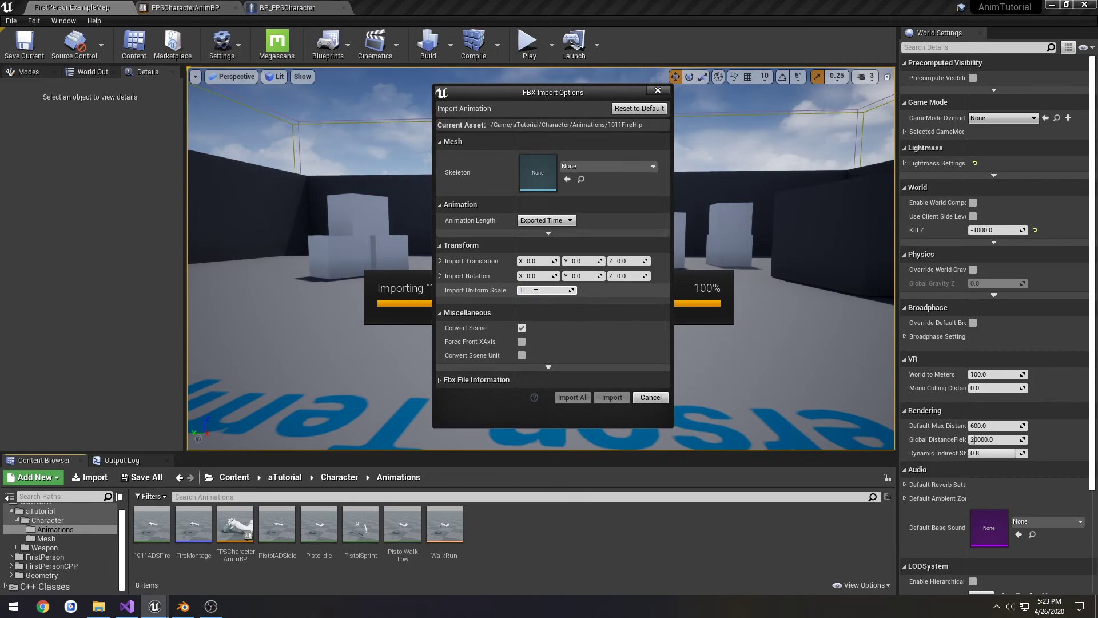
text(1)
key(Return)
click(589, 166)
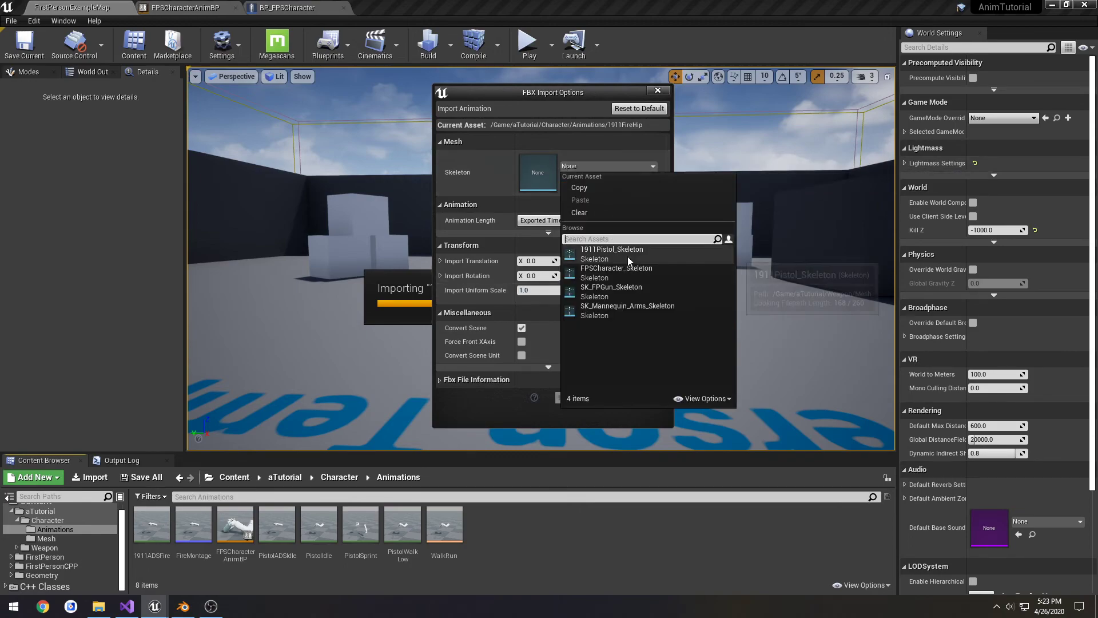
click(645, 273)
click(608, 400)
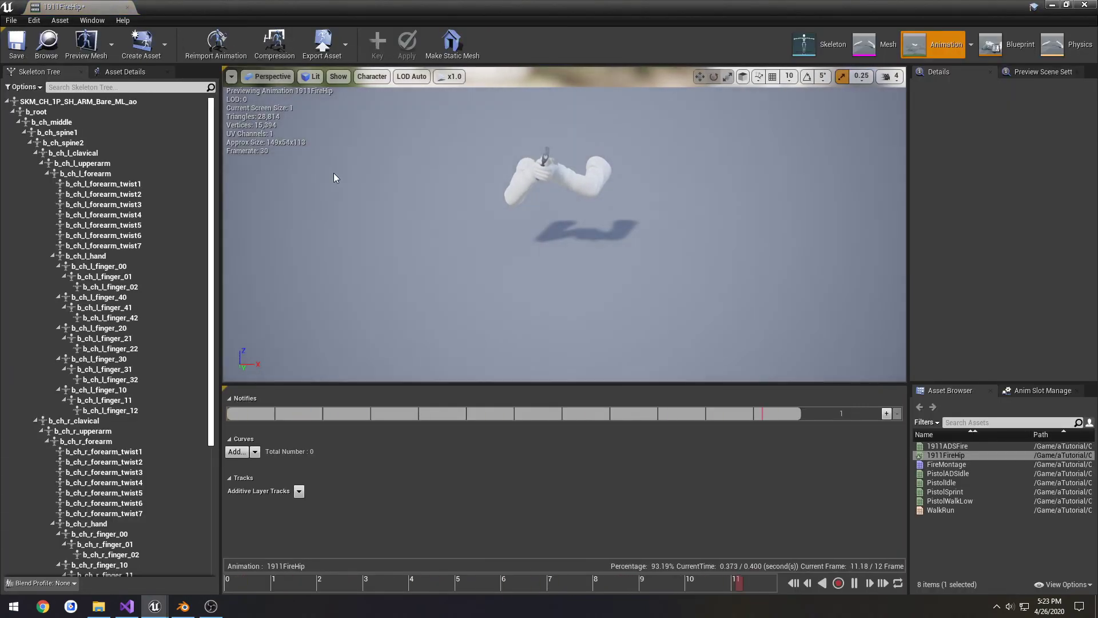
Step: Preview the reimported 1911FireHip animation from the side and the front to check its size, and close its editor
right_drag(347, 111, 240, 98)
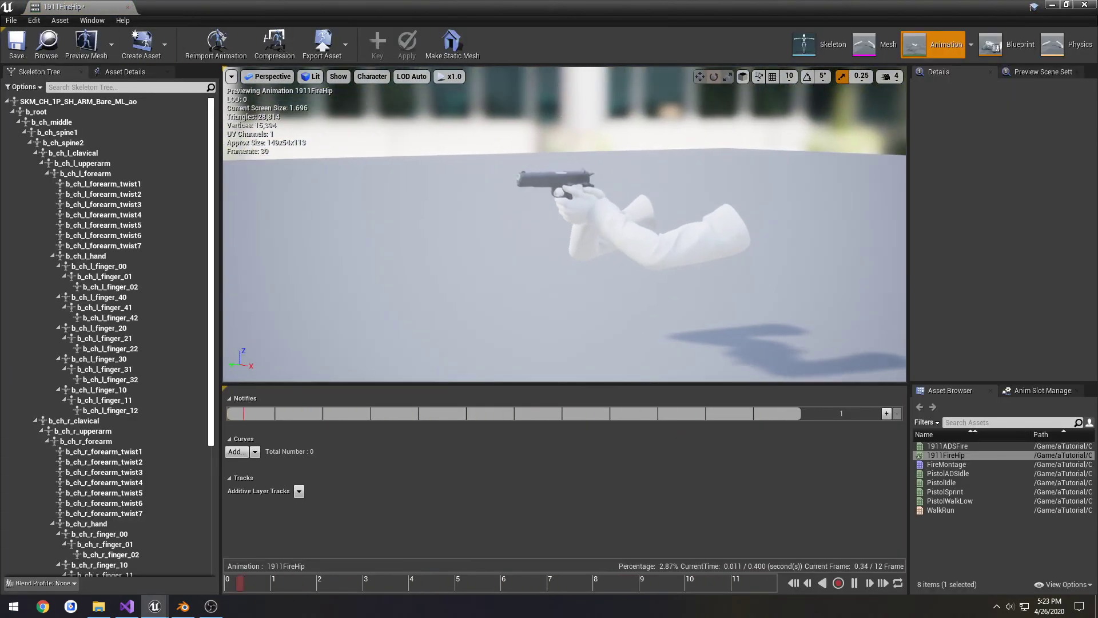
click(128, 7)
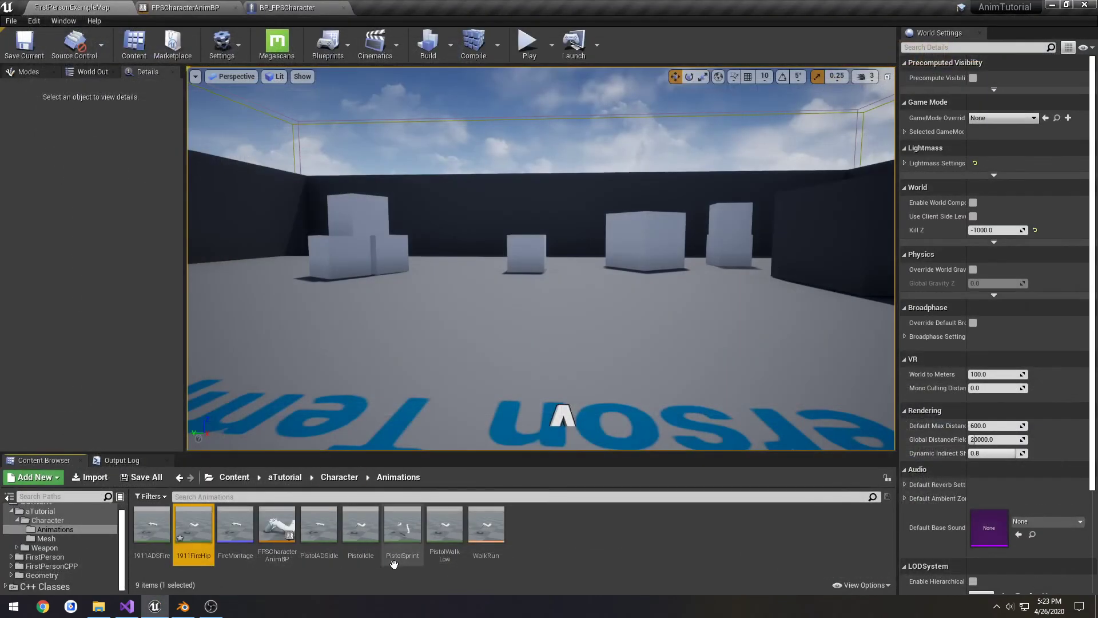
double_click(194, 521)
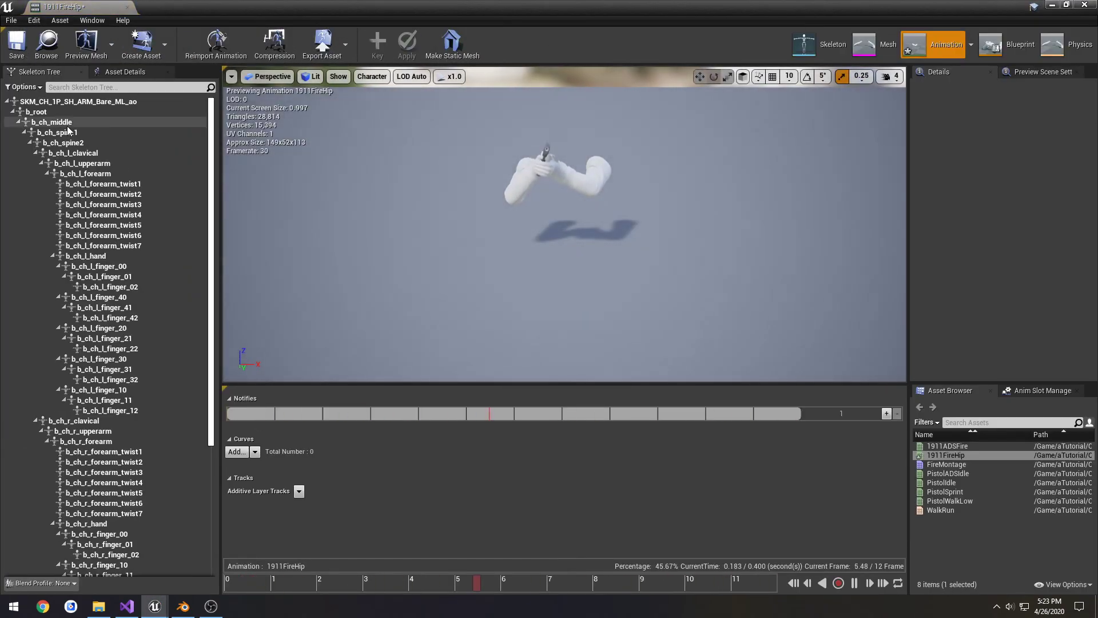
click(127, 8)
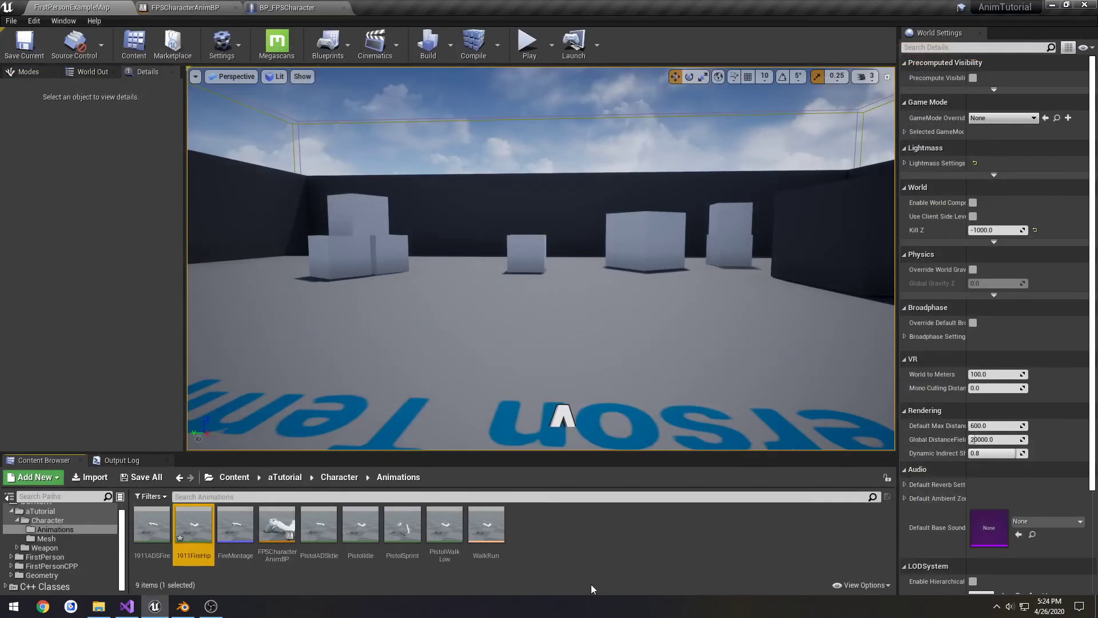